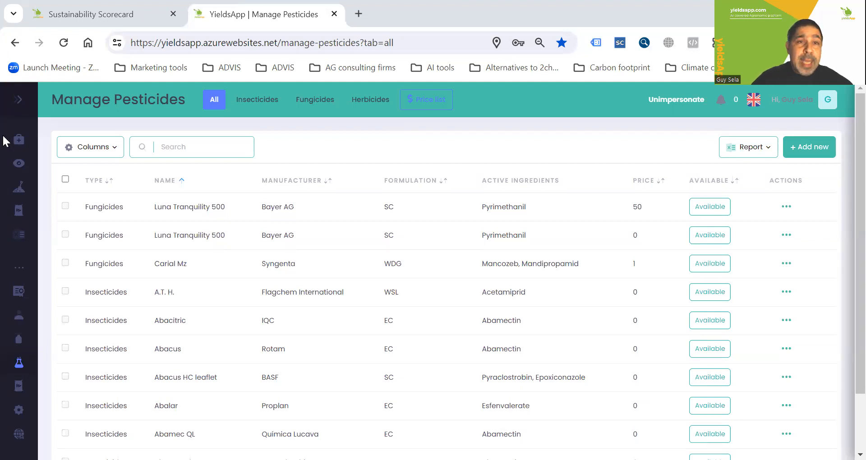
Start a new pesticide record of type Insecticides in the pesticide list
{"action": "mouse_move", "coordinate": [5, 335]}
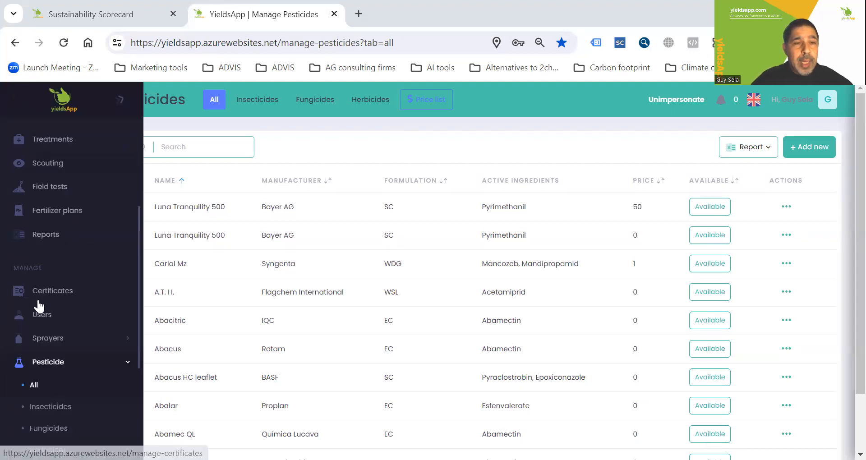
{"action": "scroll", "coordinate": [38, 312], "scroll_direction": "down", "scroll_amount": 2}
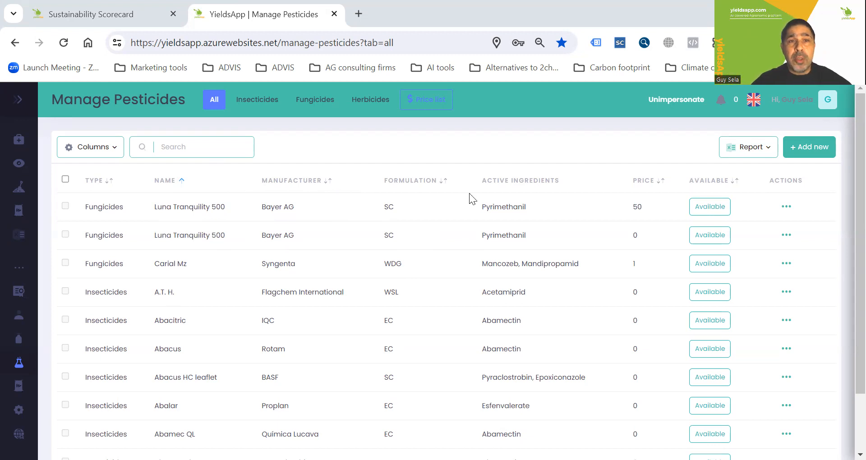
{"action": "left_click", "coordinate": [817, 150]}
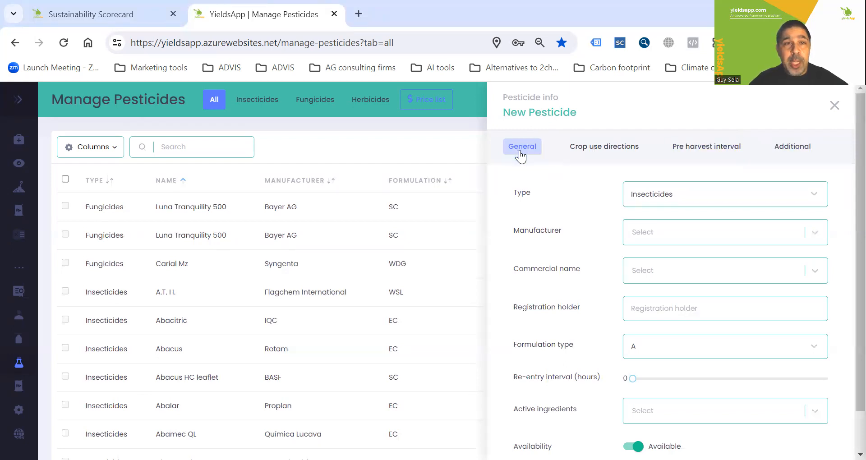
{"action": "left_click", "coordinate": [646, 202]}
{"action": "left_click", "coordinate": [564, 205]}
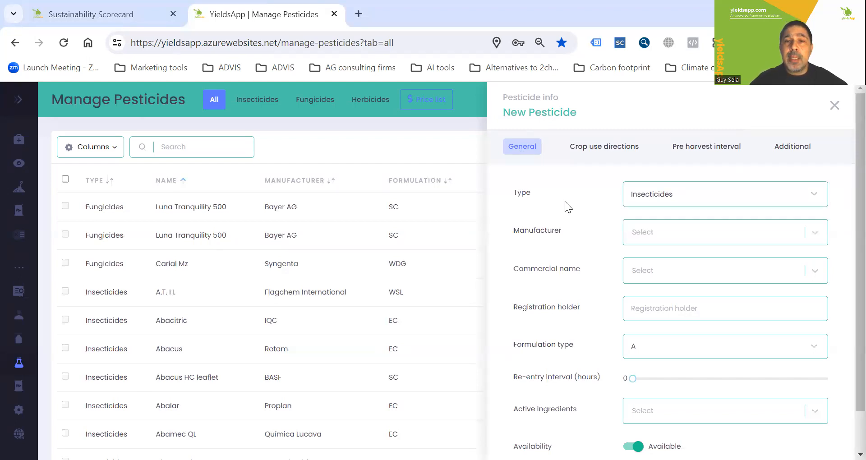
Create the manufacturer "Example" and the commercial name "Example pesticide" for the new pesticide
{"action": "left_click", "coordinate": [648, 234]}
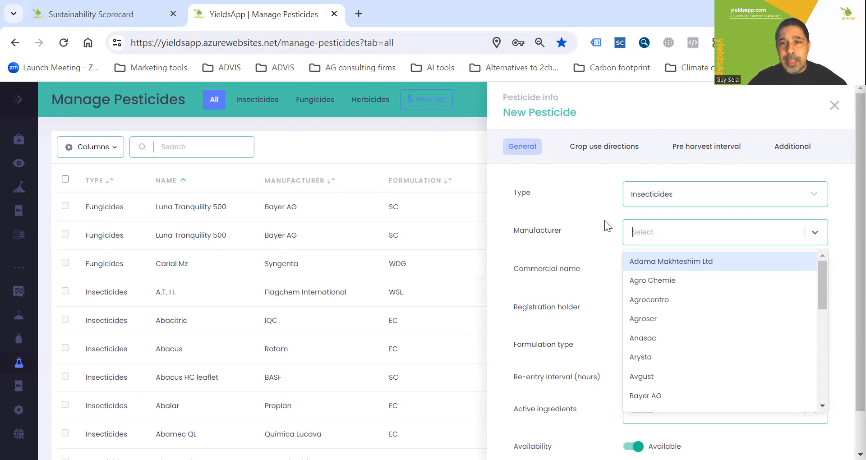
{"action": "type", "text": "Example"}
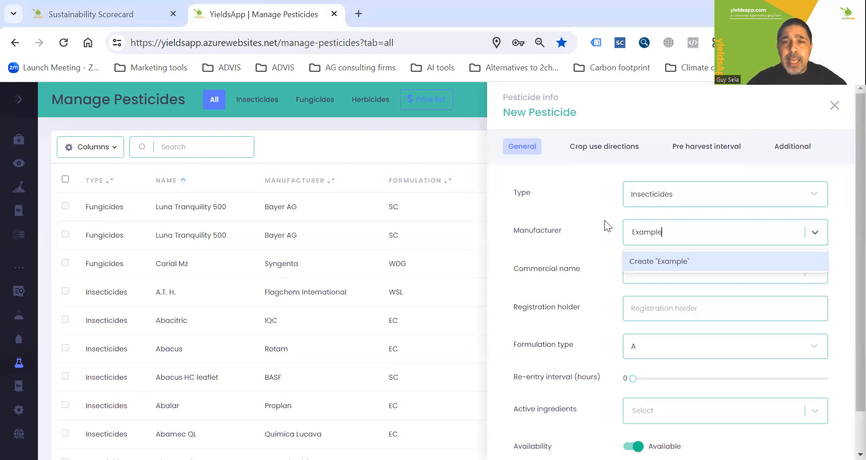
{"action": "left_click", "coordinate": [639, 262]}
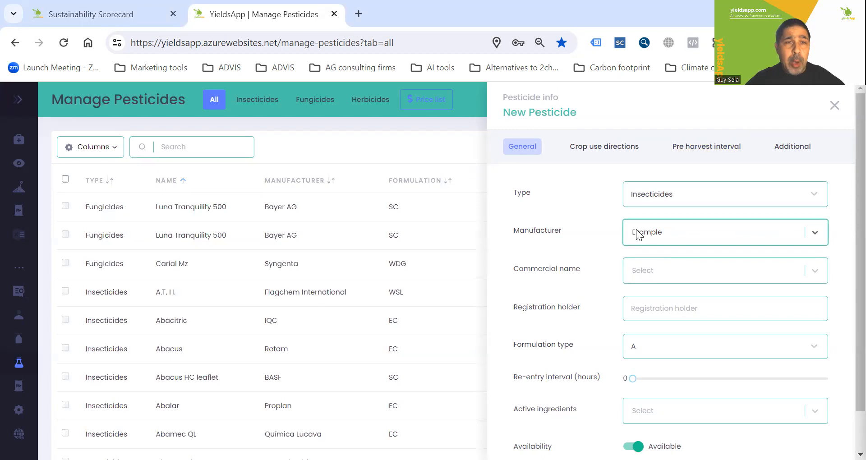
{"action": "scroll", "coordinate": [638, 234], "scroll_direction": "down", "scroll_amount": 1}
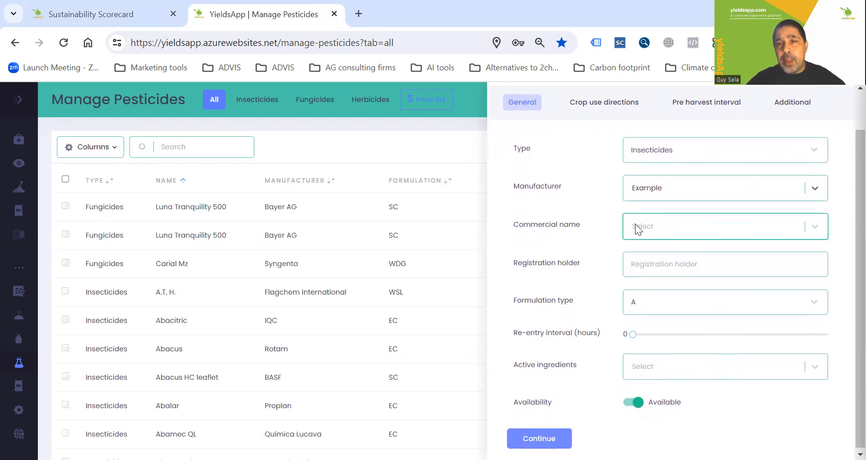
{"action": "left_click", "coordinate": [635, 226]}
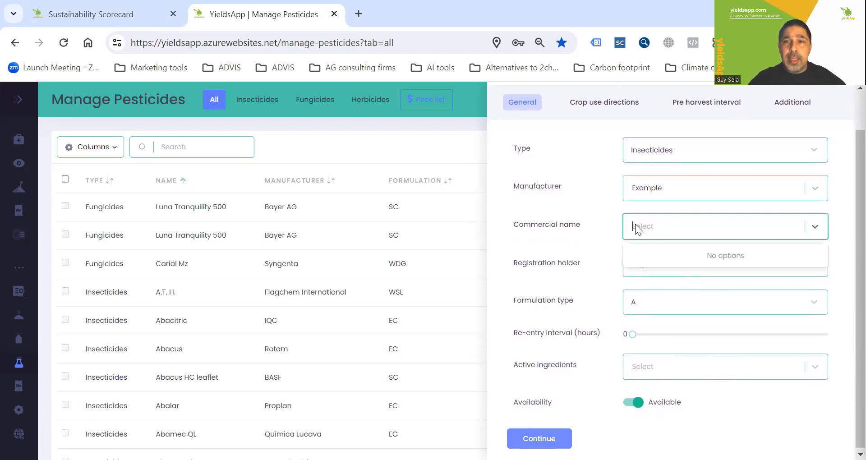
{"action": "type", "text": "Exampl"}
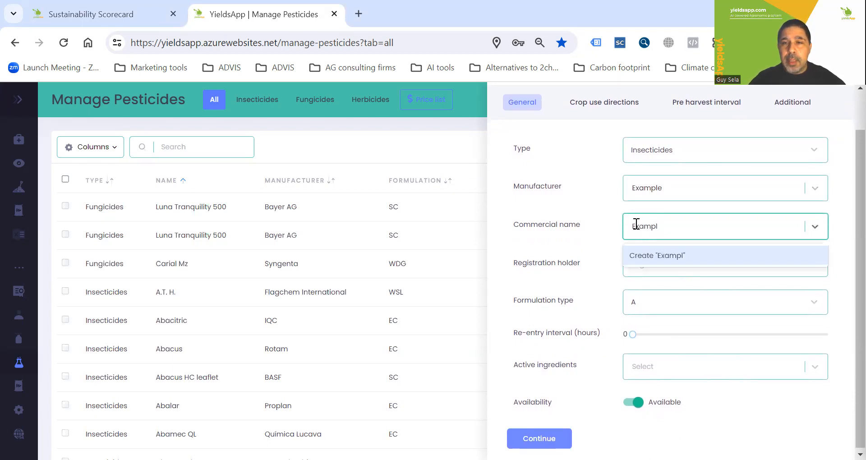
{"action": "type", "text": "e pesticide"}
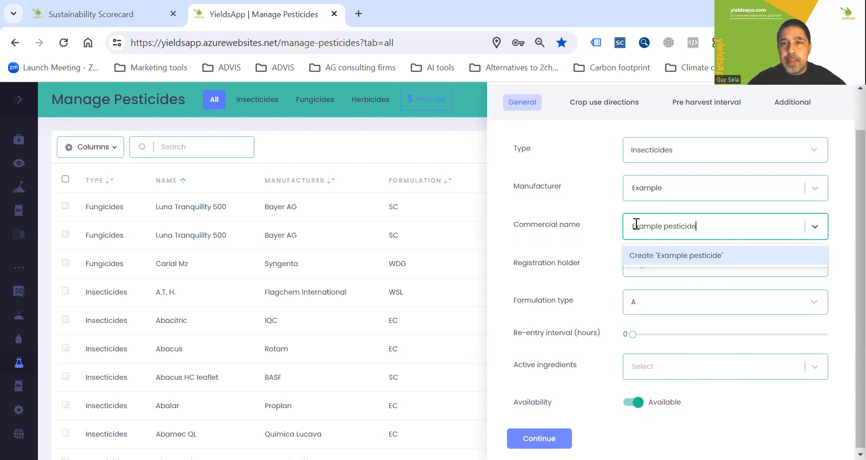
{"action": "left_click", "coordinate": [637, 257]}
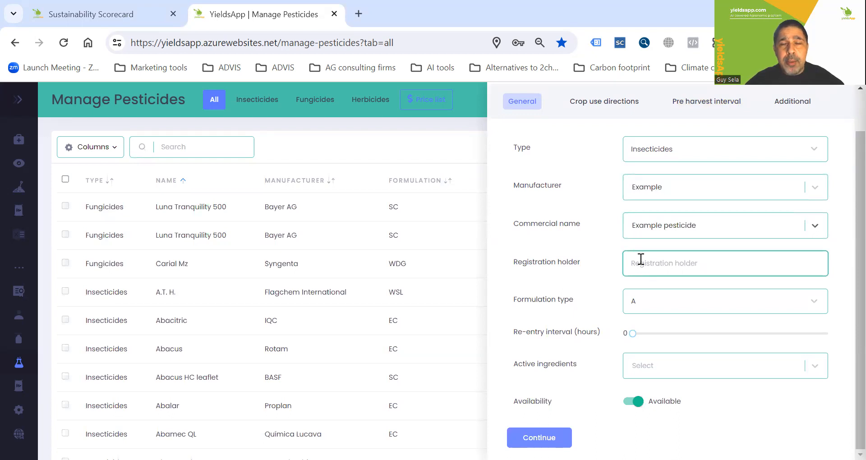
Set the formulation type to EC and the re-entry interval to 12 hours
{"action": "left_click", "coordinate": [656, 301]}
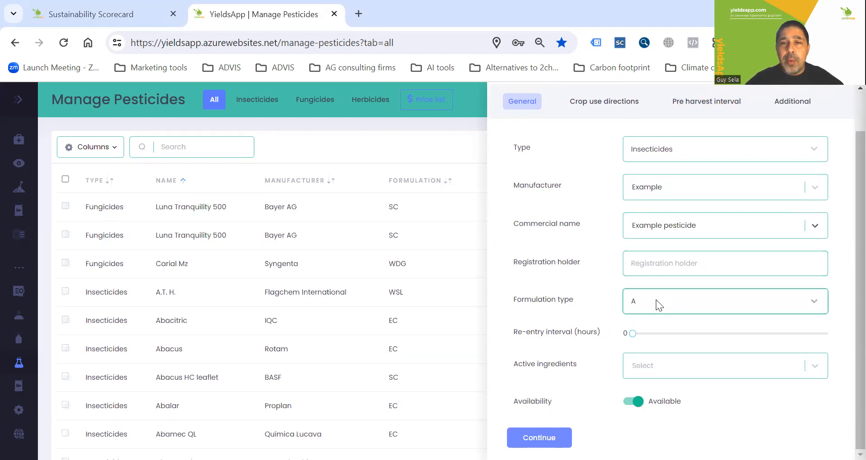
{"action": "left_click", "coordinate": [655, 299]}
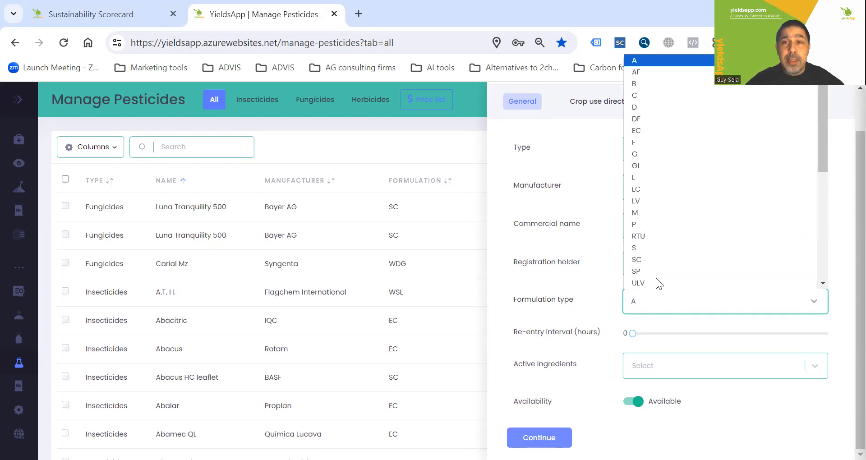
{"action": "left_click", "coordinate": [679, 130]}
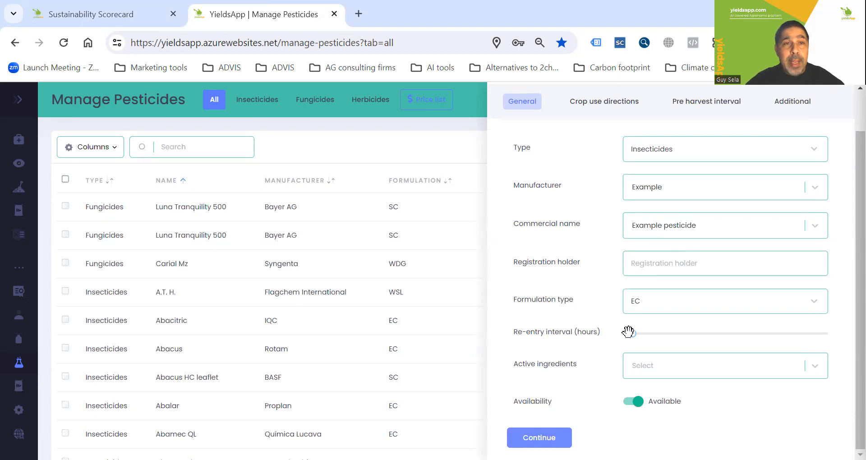
{"action": "left_click_drag", "start_coordinate": [628, 332], "coordinate": [641, 332]}
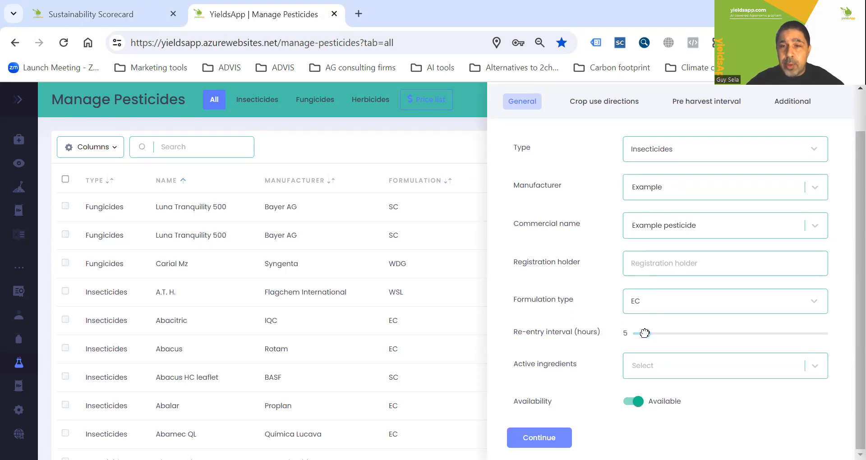
{"action": "left_click", "coordinate": [666, 333]}
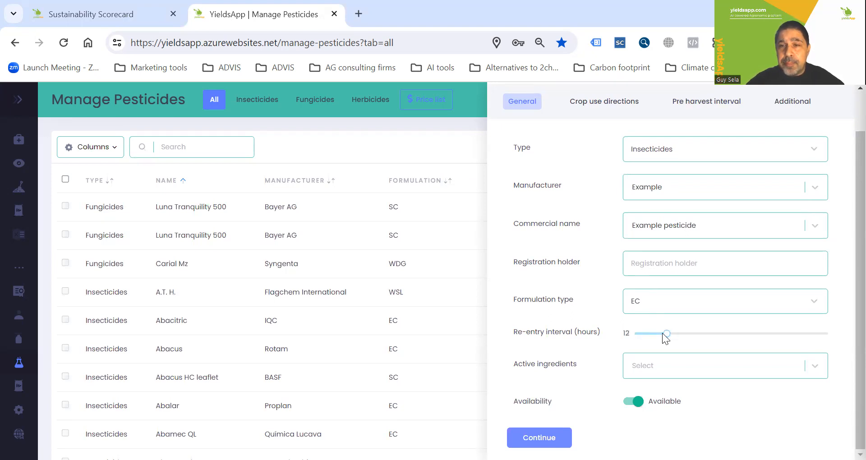
Add Abamectin as the active ingredient with a concentration of 1.8 % and continue to the crop use directions
{"action": "left_click", "coordinate": [773, 365]}
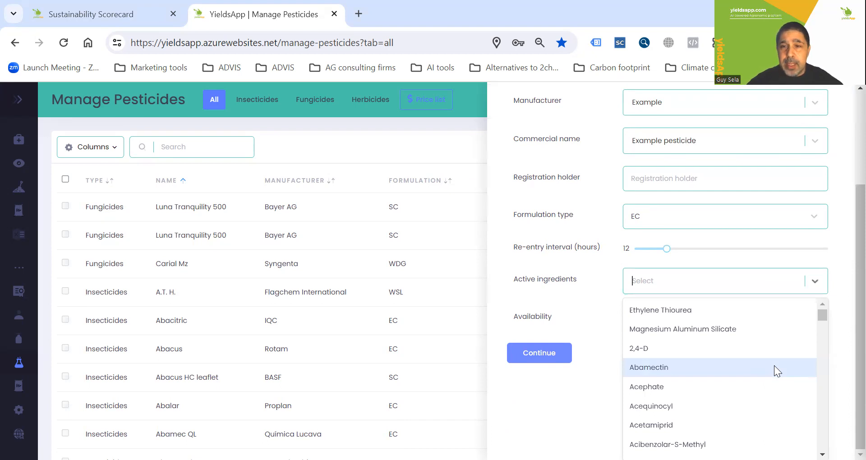
{"action": "scroll", "coordinate": [774, 366], "scroll_direction": "down", "scroll_amount": 1}
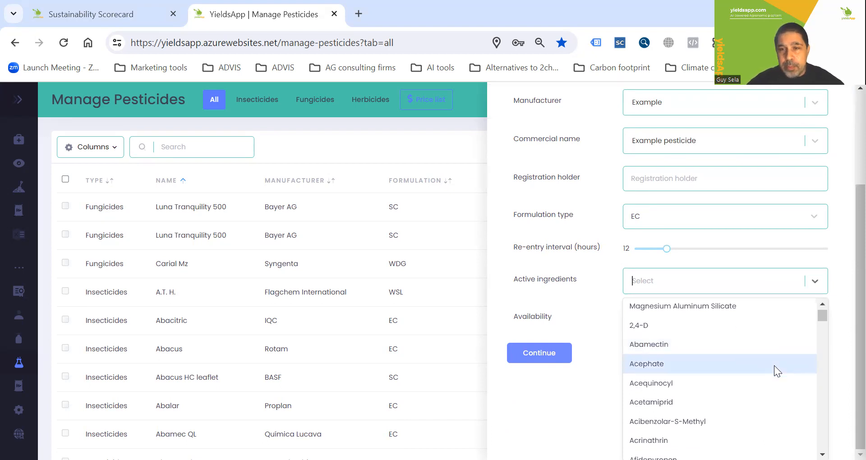
{"action": "left_click", "coordinate": [675, 347]}
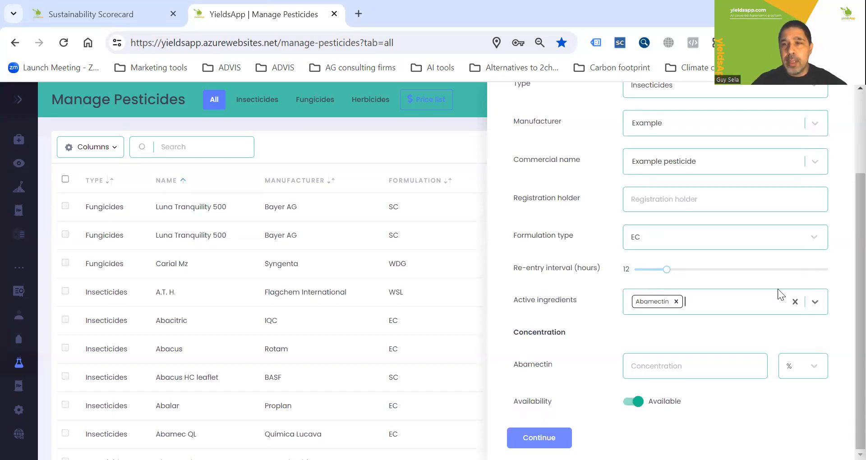
{"action": "left_click", "coordinate": [655, 366]}
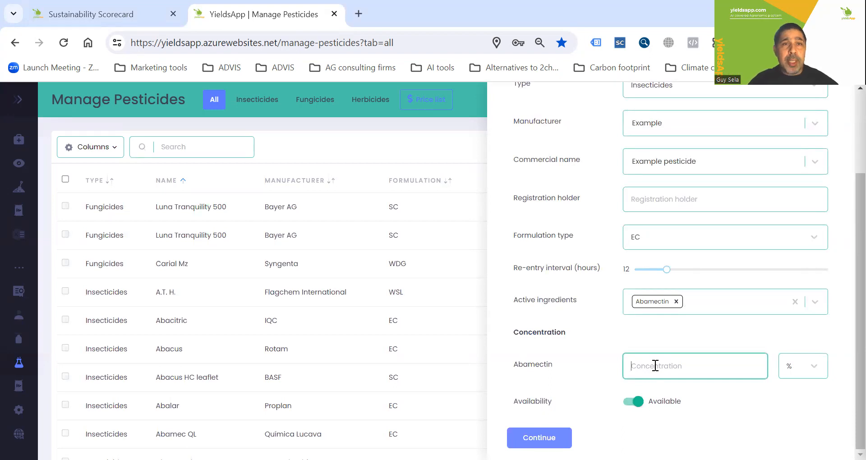
{"action": "left_click", "coordinate": [802, 368]}
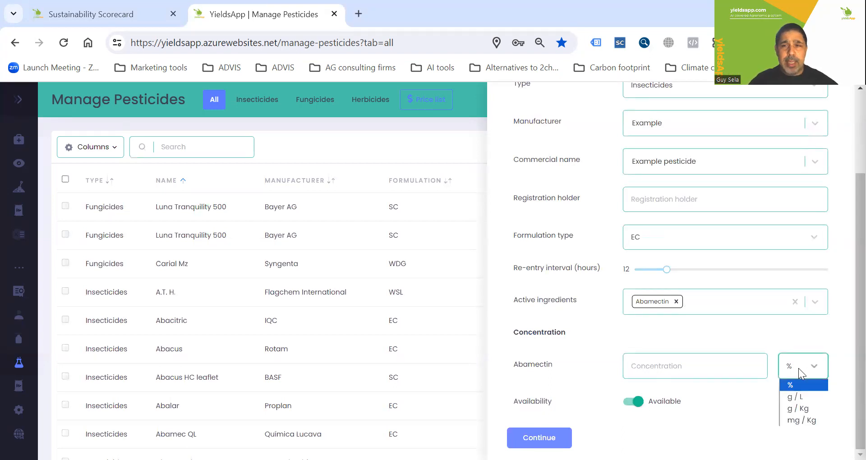
{"action": "left_click", "coordinate": [684, 367]}
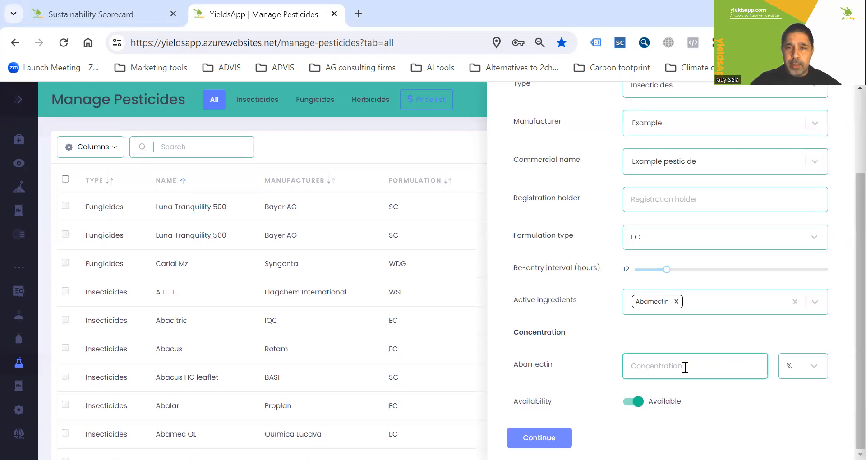
{"action": "type", "text": "1.8"}
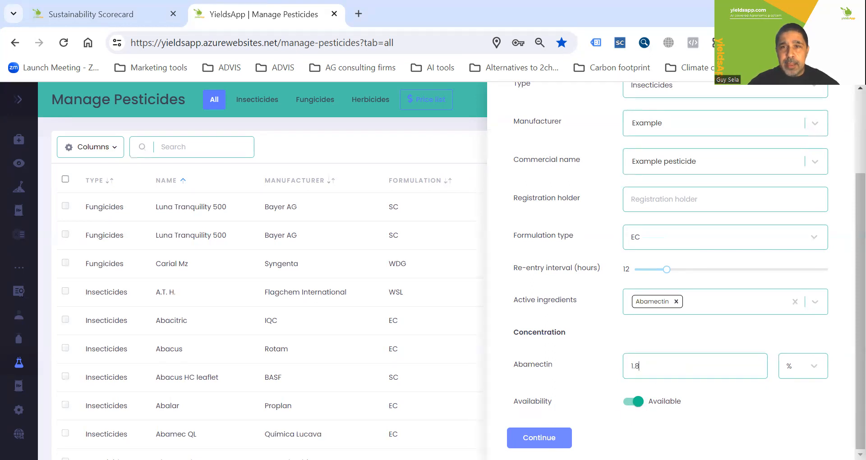
{"action": "left_click", "coordinate": [539, 438]}
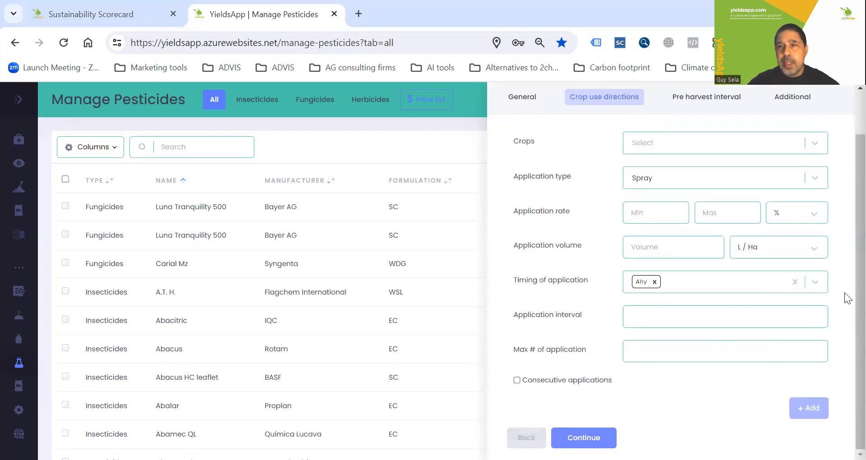
Choose Blueberries as the crop in the crop use directions
{"action": "scroll", "coordinate": [847, 296], "scroll_direction": "up", "scroll_amount": 1}
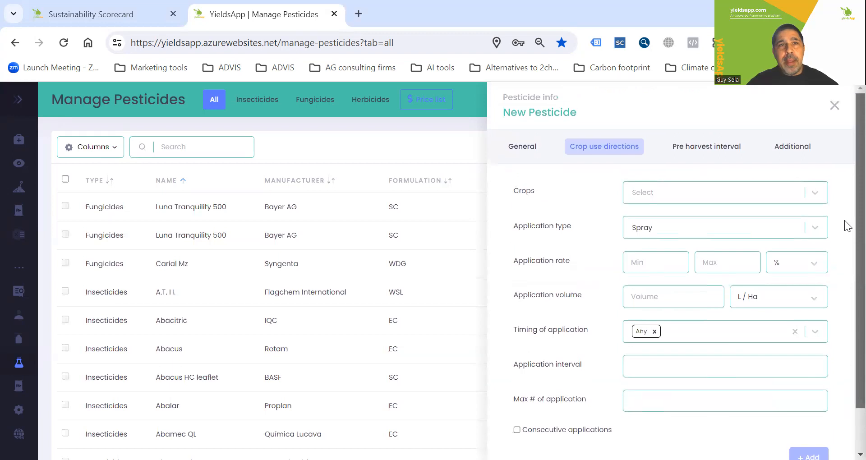
{"action": "scroll", "coordinate": [846, 262], "scroll_direction": "down", "scroll_amount": 1}
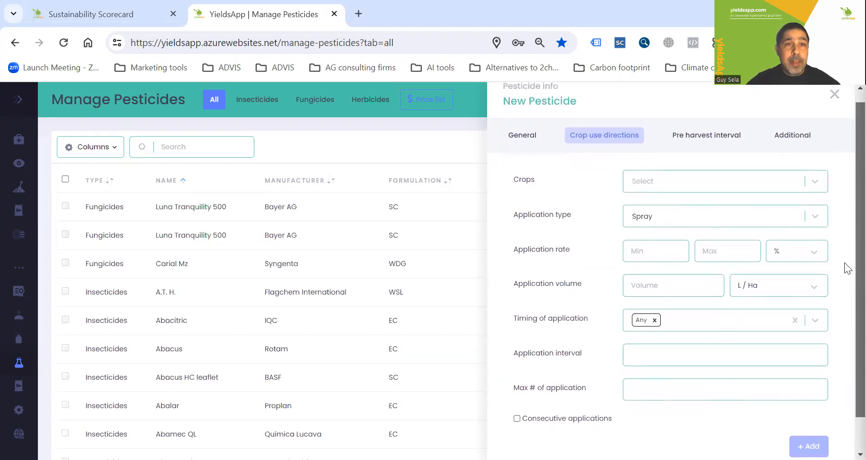
{"action": "scroll", "coordinate": [847, 275], "scroll_direction": "up", "scroll_amount": 1}
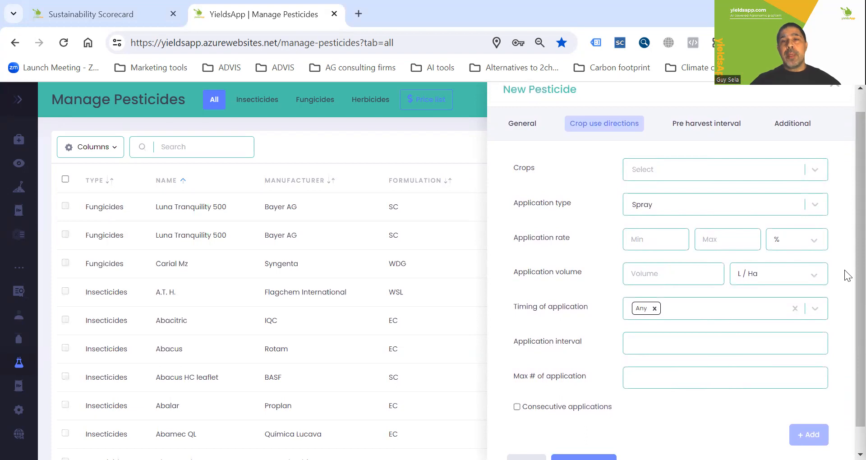
{"action": "left_click", "coordinate": [697, 174]}
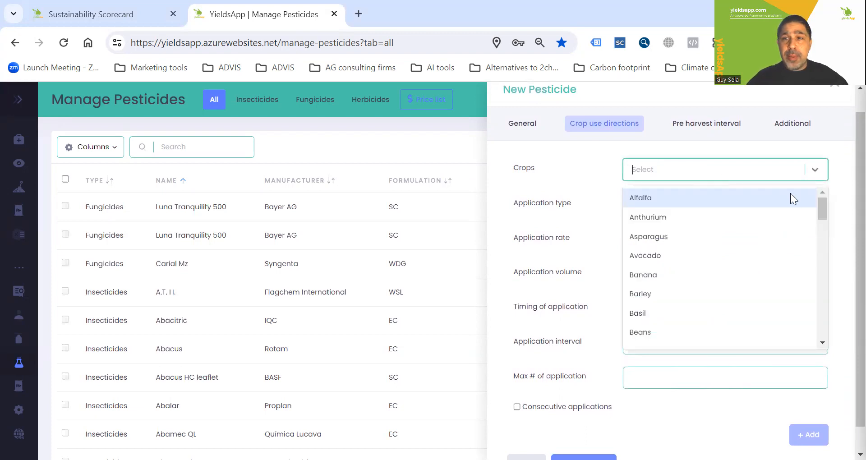
{"action": "left_click_drag", "start_coordinate": [821, 202], "coordinate": [819, 225]}
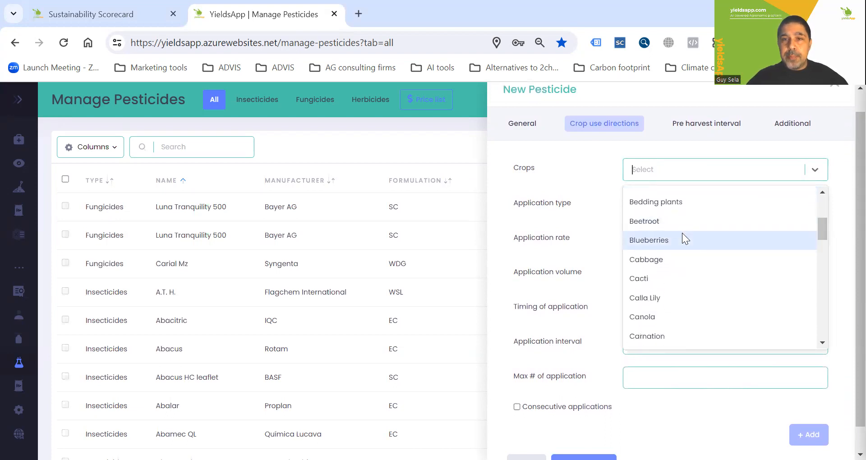
{"action": "left_click", "coordinate": [663, 239]}
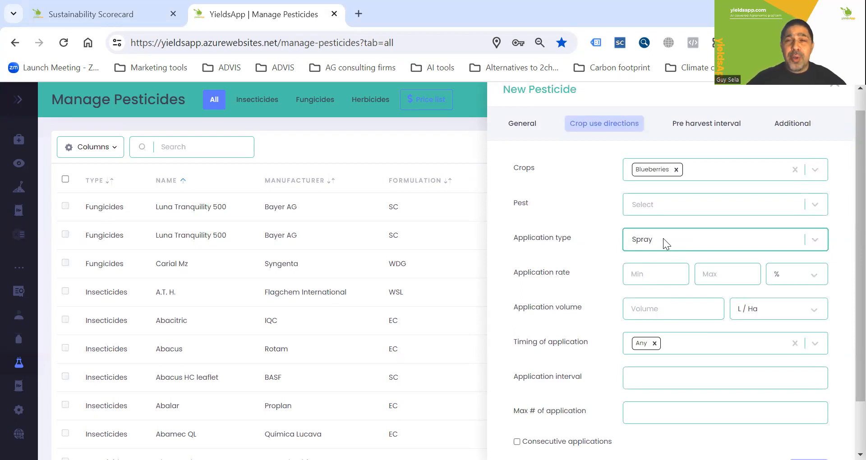
Select Spider mite (Two spotted spider mite (Tetranychus Urticae)) as the target pest for the blueberries
{"action": "left_click", "coordinate": [691, 201]}
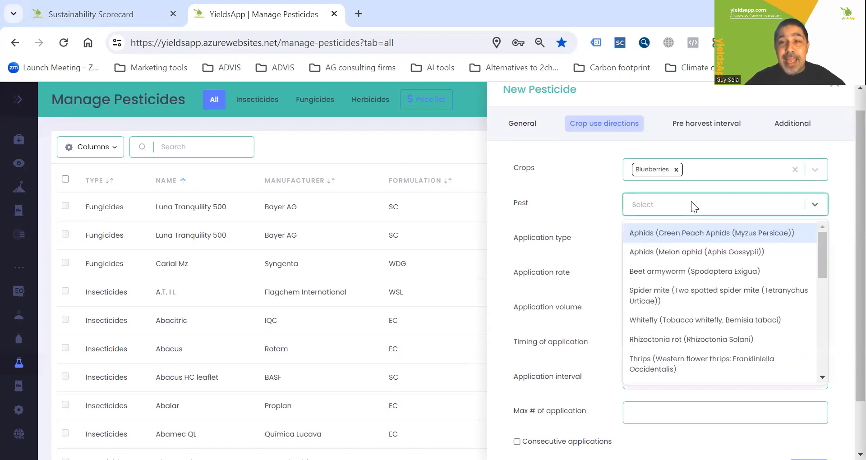
{"action": "left_click", "coordinate": [648, 294]}
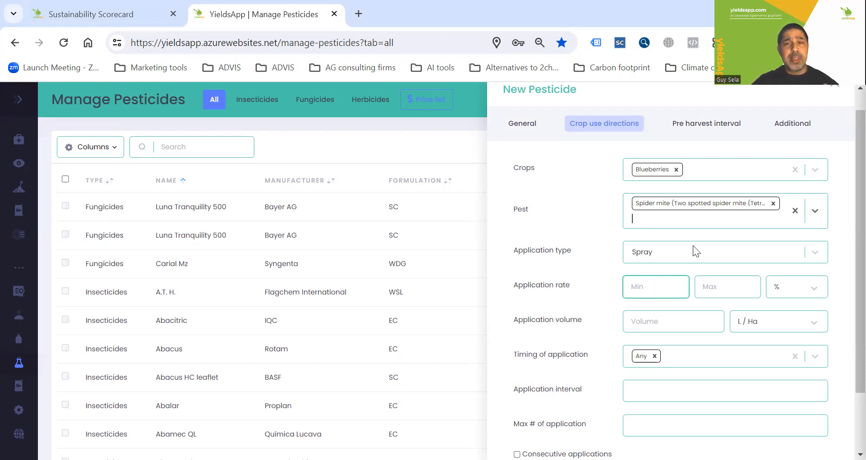
{"action": "left_click", "coordinate": [721, 218]}
{"action": "left_click", "coordinate": [560, 232]}
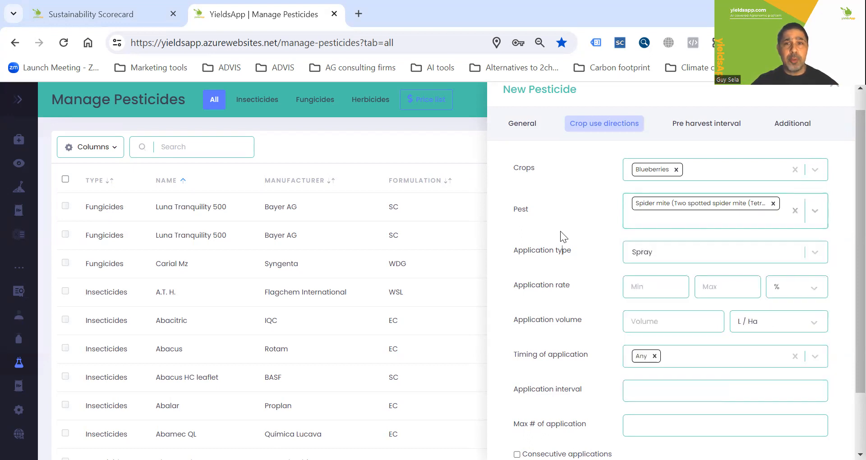
{"action": "scroll", "coordinate": [560, 231], "scroll_direction": "down", "scroll_amount": 1}
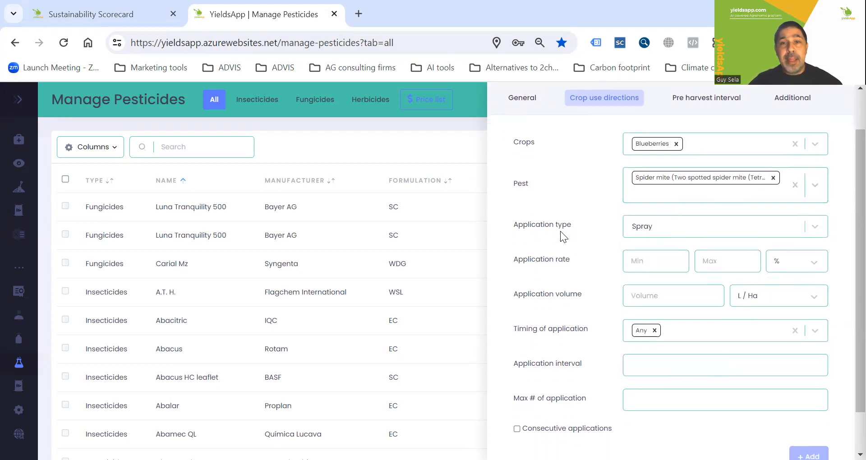
Keep Spray as the application type and set the application rate to a minimum of 100 and a maximum of 300 ml/ha
{"action": "left_click", "coordinate": [699, 218]}
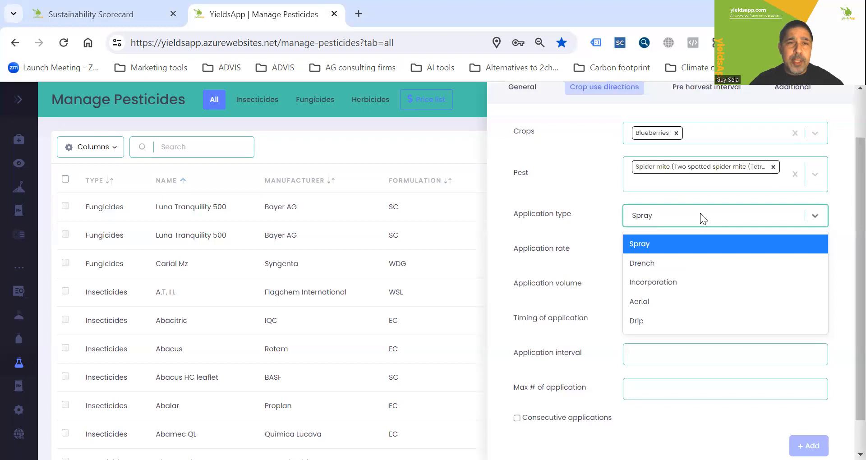
{"action": "left_click", "coordinate": [560, 225]}
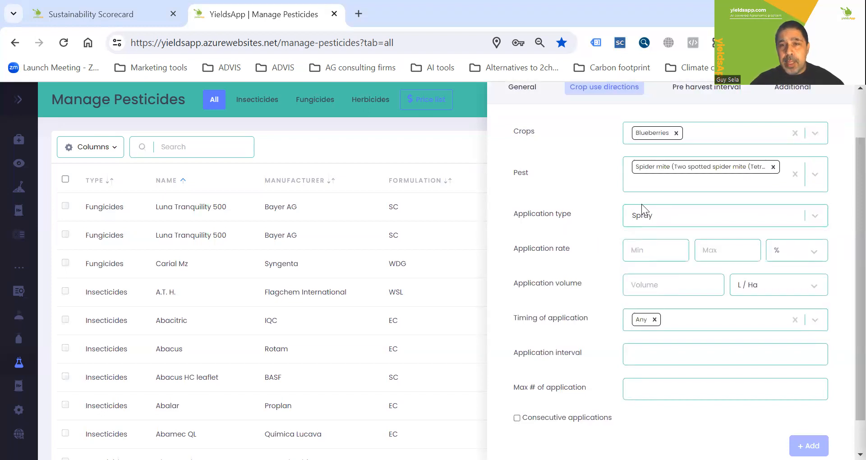
{"action": "left_click", "coordinate": [634, 252]}
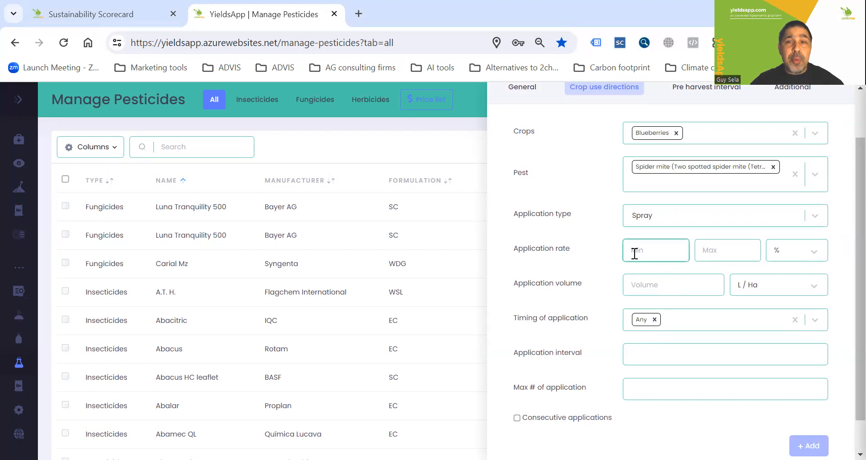
{"action": "left_click", "coordinate": [791, 257]}
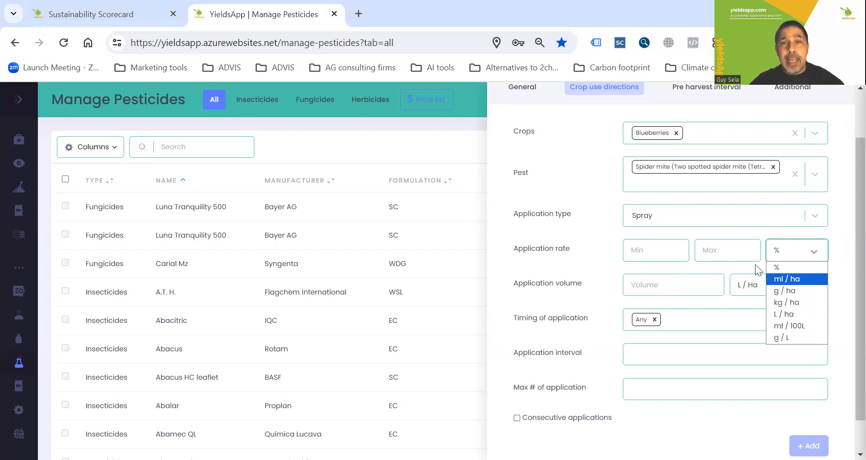
{"action": "left_click", "coordinate": [777, 280]}
{"action": "left_click", "coordinate": [657, 253]}
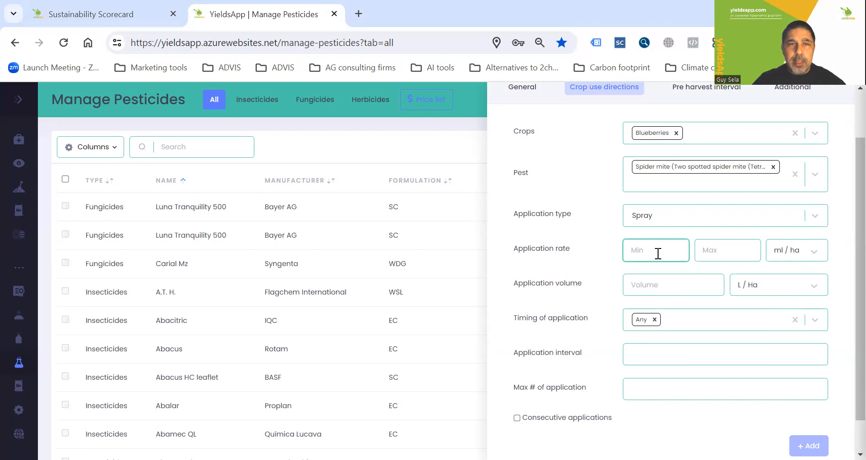
{"action": "type", "text": "100"}
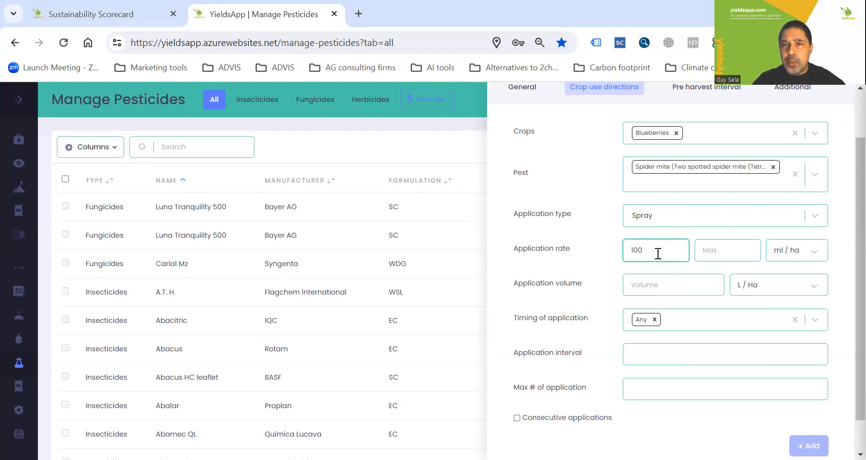
{"action": "type", "text": "300"}
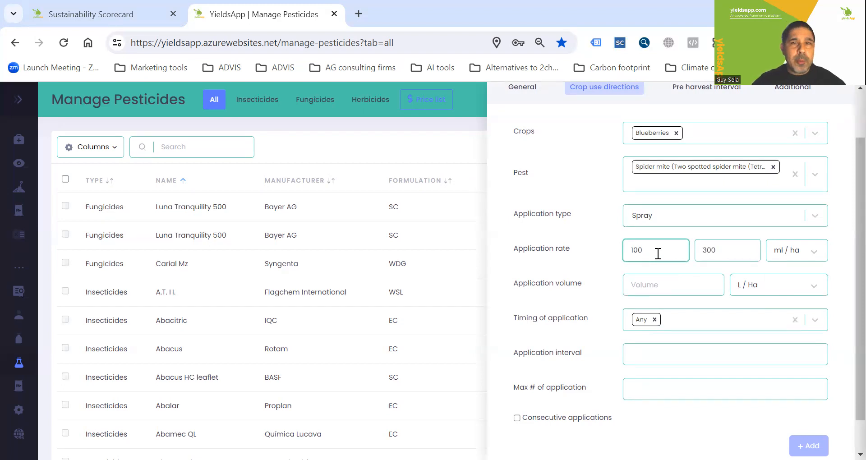
Set the application volume to 800 L/Ha and keep Any as the timing of application
{"action": "left_click", "coordinate": [653, 288]}
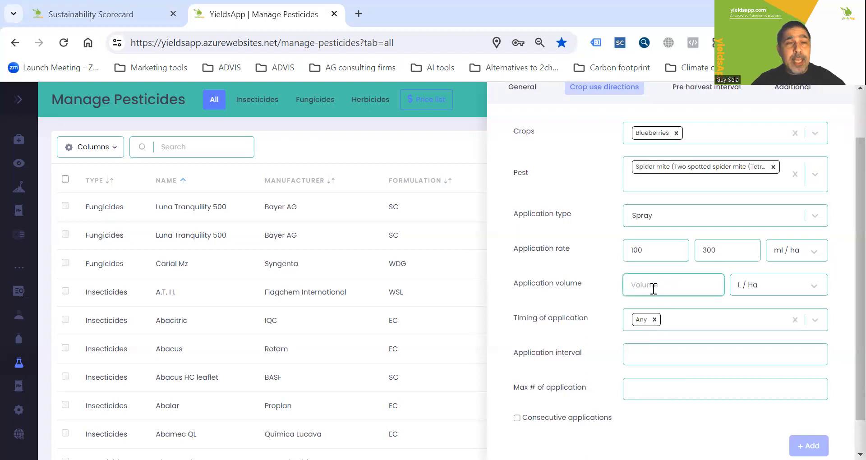
{"action": "type", "text": "800"}
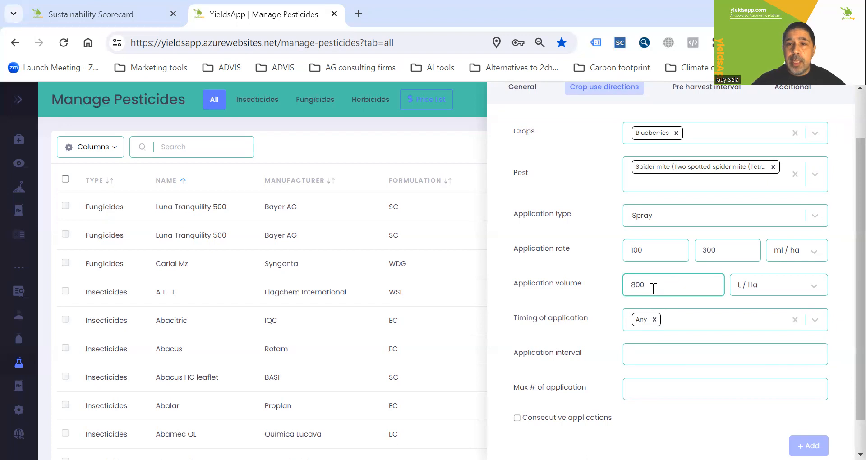
{"action": "scroll", "coordinate": [843, 352], "scroll_direction": "down", "scroll_amount": 2}
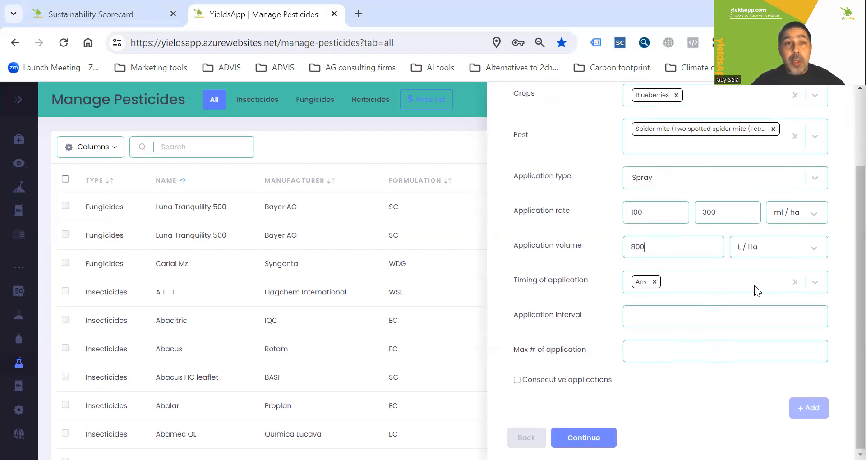
{"action": "left_click", "coordinate": [719, 281]}
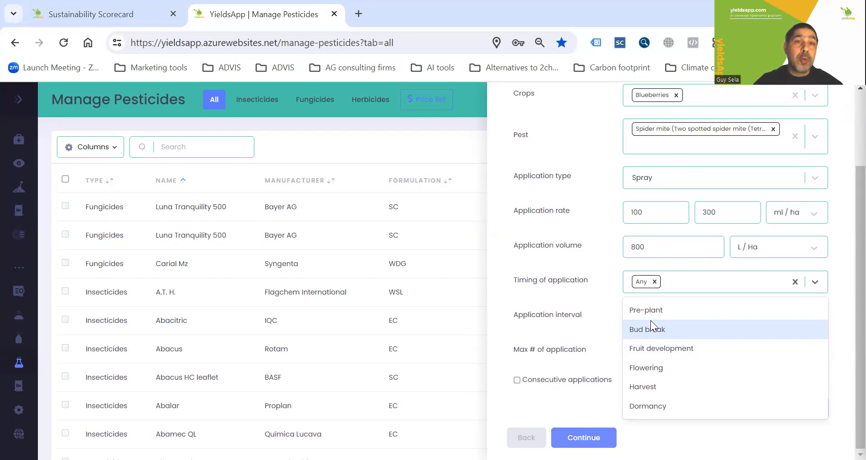
{"action": "left_click", "coordinate": [598, 294]}
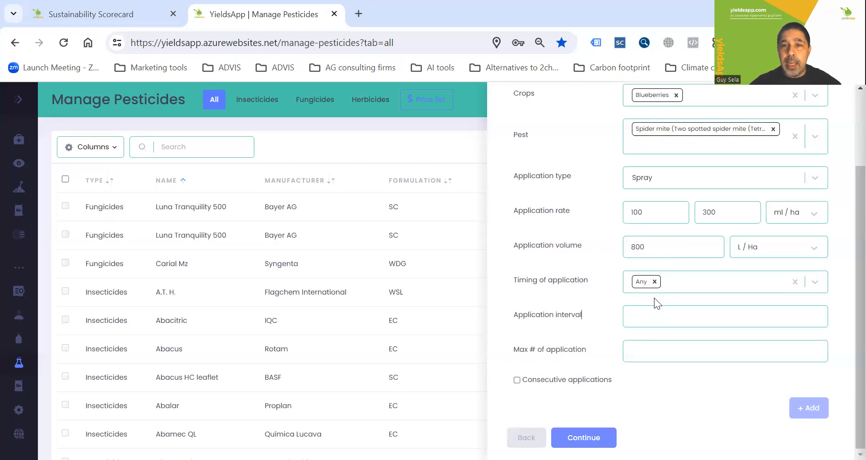
Set the application interval to 7 and the maximum number of applications to 4
{"action": "left_click", "coordinate": [650, 319]}
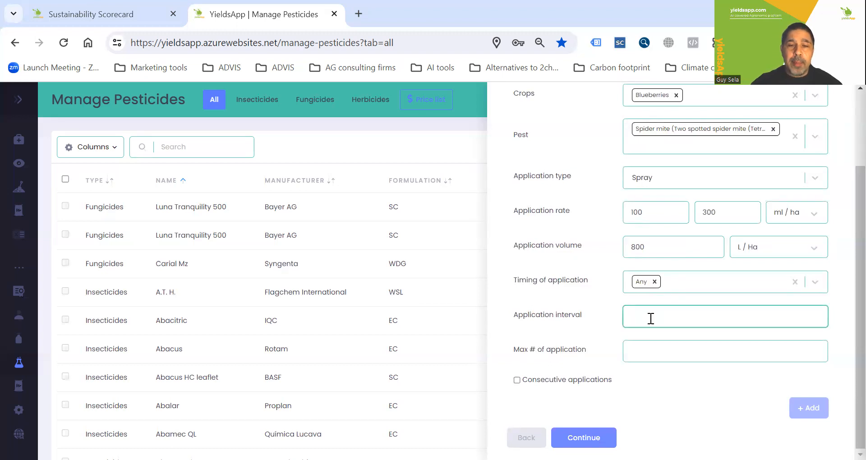
{"action": "type", "text": "7"}
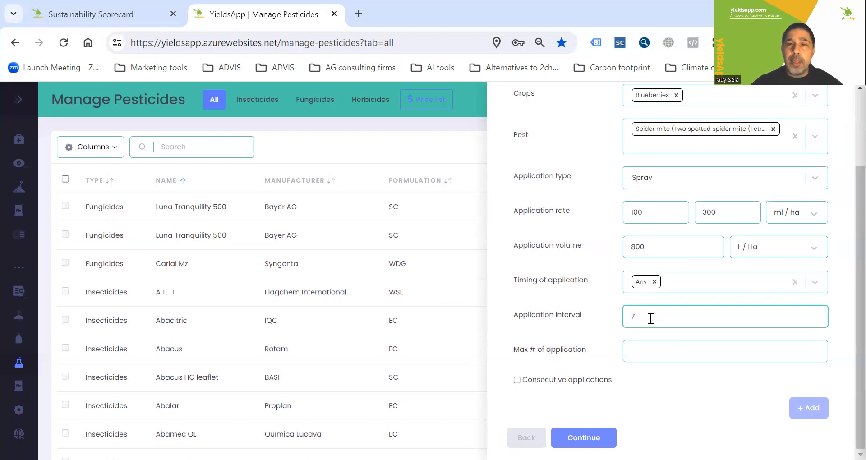
{"action": "left_click", "coordinate": [646, 346]}
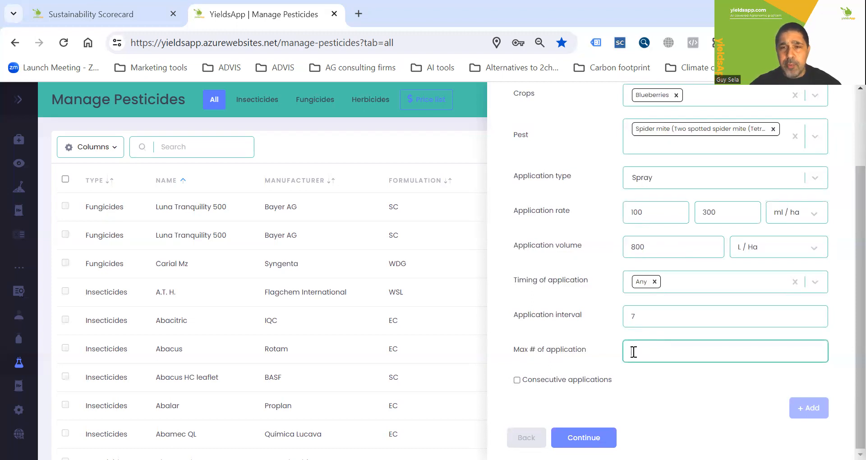
{"action": "type", "text": "4"}
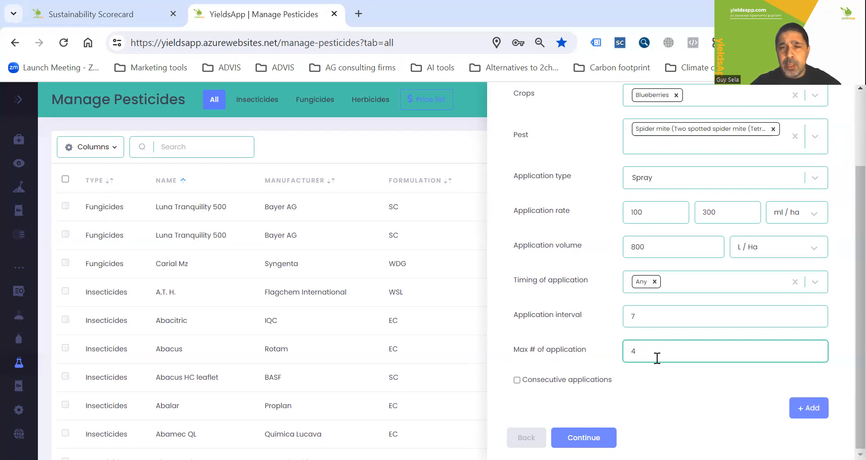
Try 0 as the maximum number of applications, and restore the value to 4
{"action": "key", "text": "BackSpace"}
{"action": "type", "text": "0"}
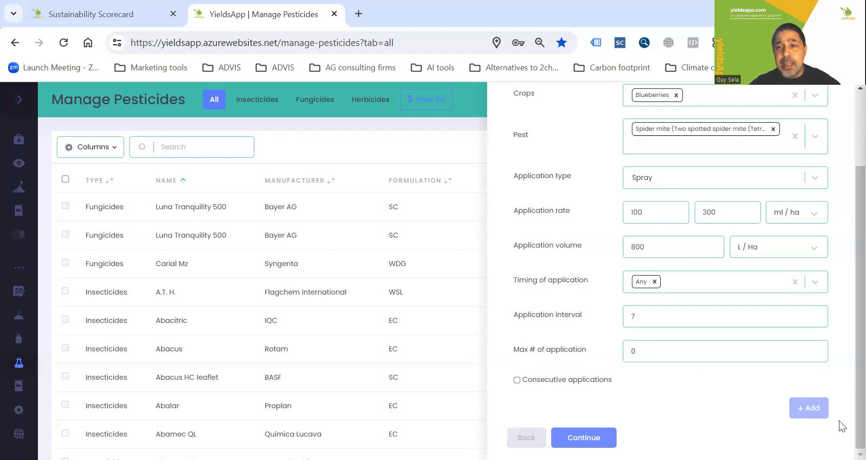
{"action": "left_click", "coordinate": [679, 347]}
{"action": "double_click", "coordinate": [678, 347]}
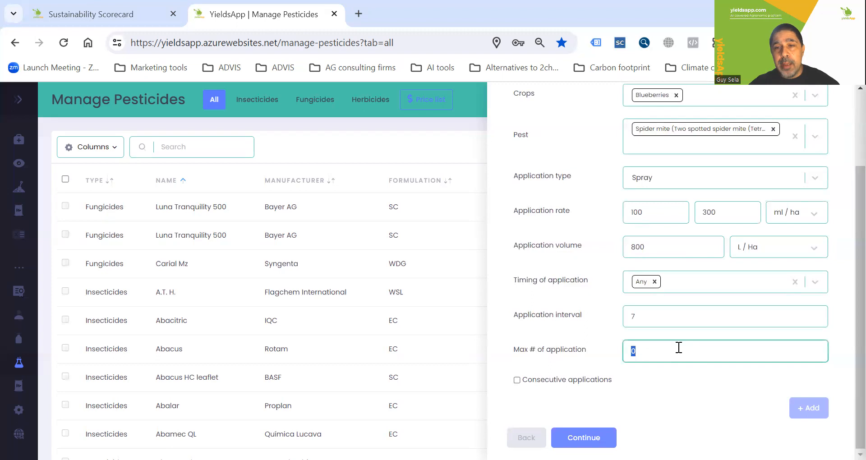
{"action": "type", "text": "4"}
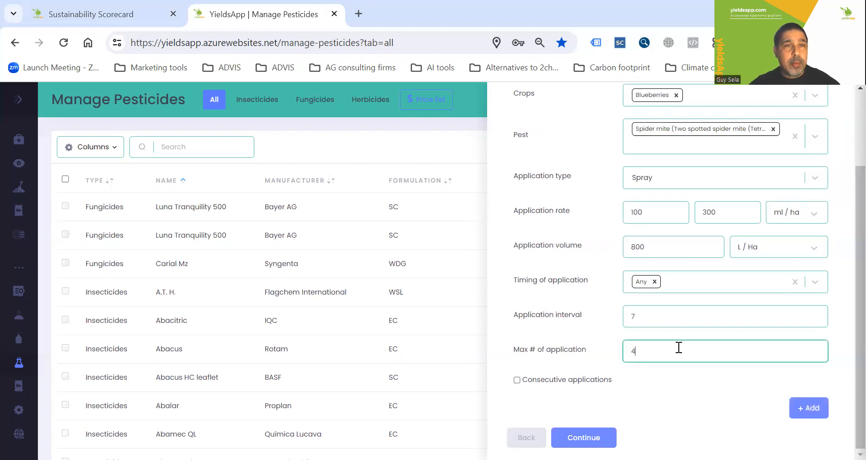
Try 0 as the application interval, and restore the value to 7
{"action": "left_click", "coordinate": [635, 316]}
{"action": "double_click", "coordinate": [635, 316]}
{"action": "type", "text": "0"}
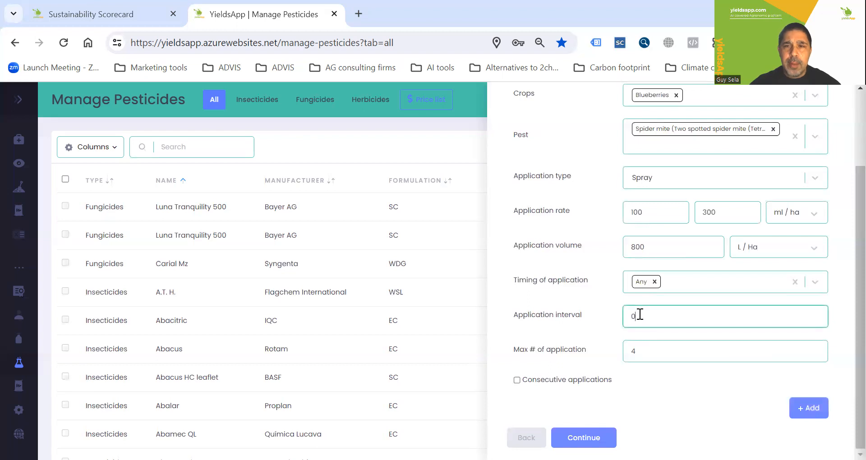
{"action": "double_click", "coordinate": [640, 314]}
{"action": "type", "text": "7"}
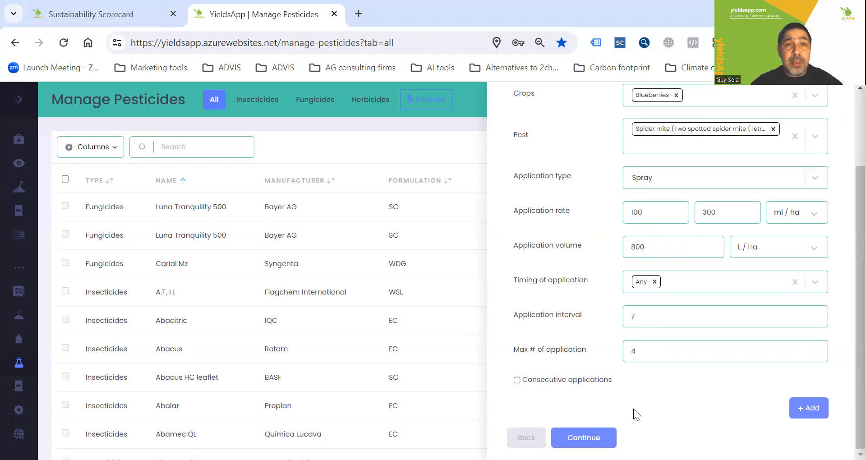
Add the completed blueberry spider mite direction to the pesticide's crop use directions
{"action": "left_click", "coordinate": [812, 409]}
{"action": "scroll", "coordinate": [725, 426], "scroll_direction": "down", "scroll_amount": 2}
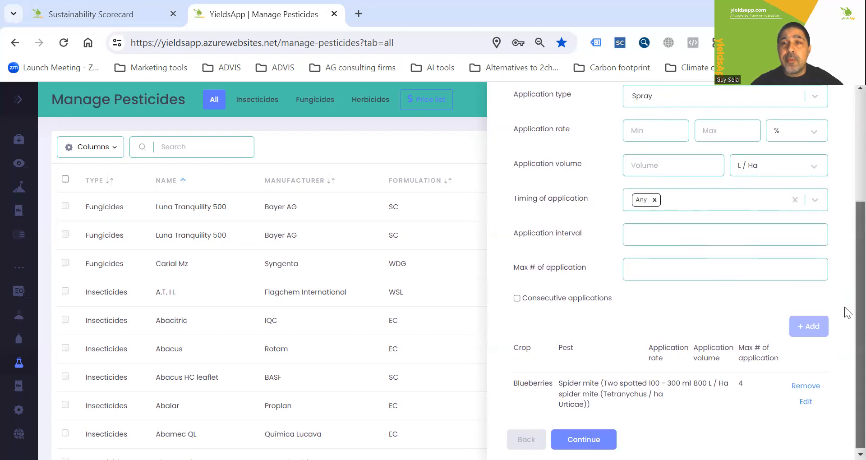
Choose Blueberries as the crop for another use direction and view the pests available for it
{"action": "scroll", "coordinate": [845, 297], "scroll_direction": "up", "scroll_amount": 4}
{"action": "left_click", "coordinate": [682, 189]}
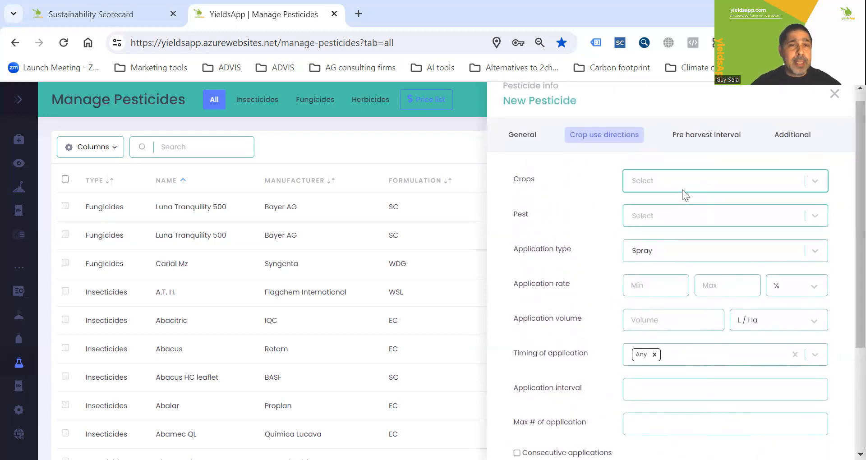
{"action": "left_click", "coordinate": [811, 165]}
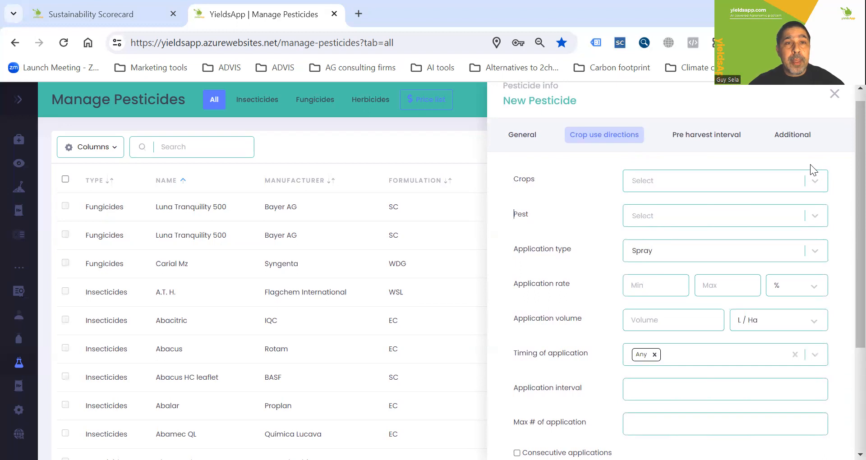
{"action": "left_click", "coordinate": [726, 184]}
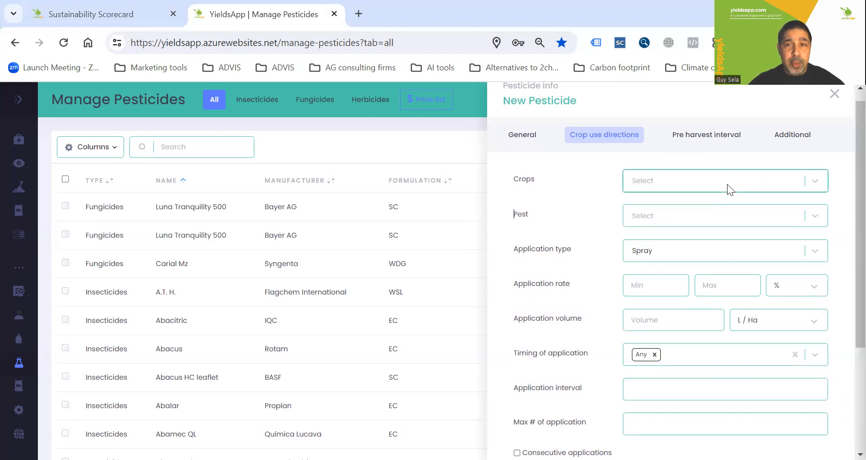
{"action": "type", "text": "blu"}
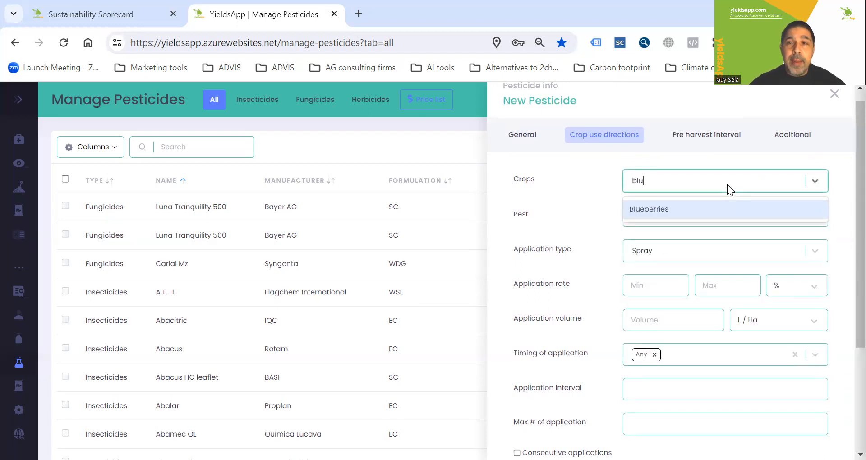
{"action": "left_click", "coordinate": [691, 203]}
{"action": "left_click", "coordinate": [670, 215]}
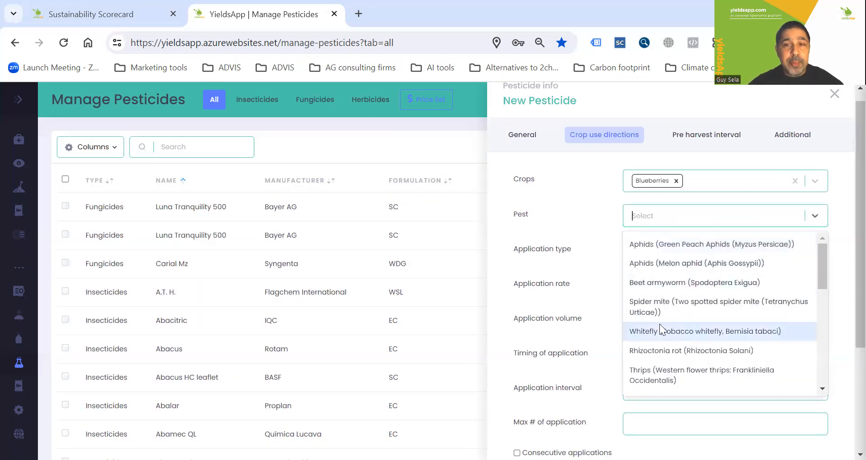
{"action": "left_click", "coordinate": [578, 233]}
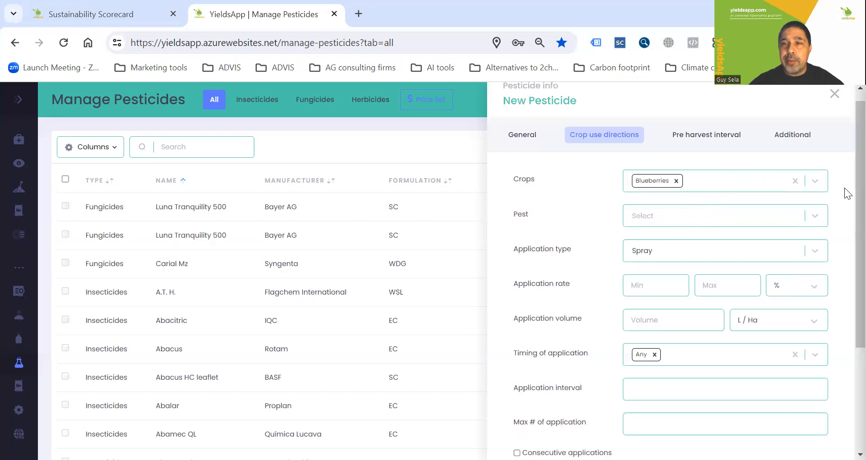
Continue to the pre-harvest intervals, set the one for Blueberries to 8, and proceed to the additional details
{"action": "scroll", "coordinate": [846, 243], "scroll_direction": "down", "scroll_amount": 1}
{"action": "scroll", "coordinate": [846, 279], "scroll_direction": "down", "scroll_amount": 5}
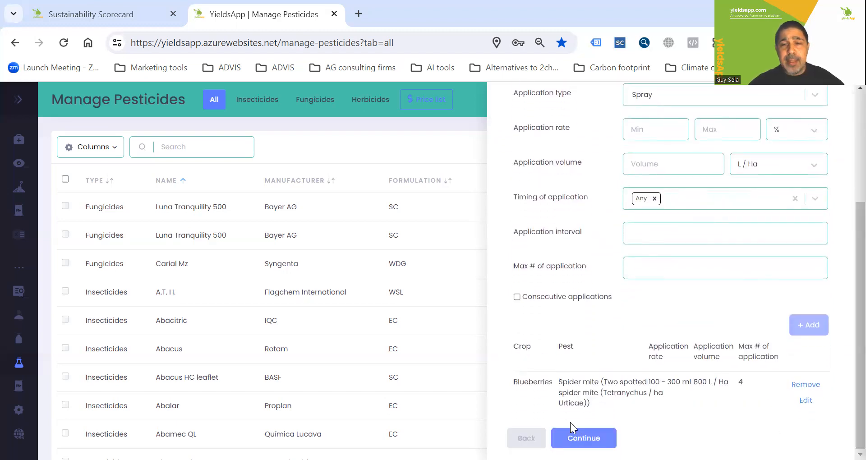
{"action": "left_click", "coordinate": [568, 438]}
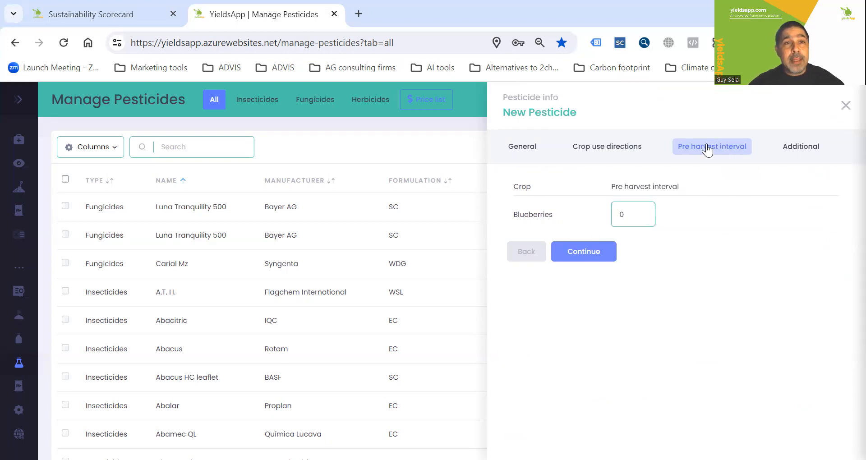
{"action": "double_click", "coordinate": [623, 215]}
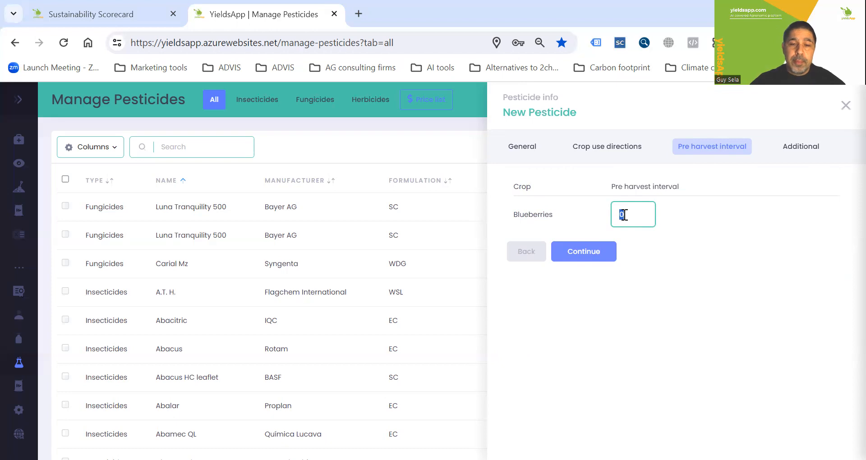
{"action": "type", "text": "8"}
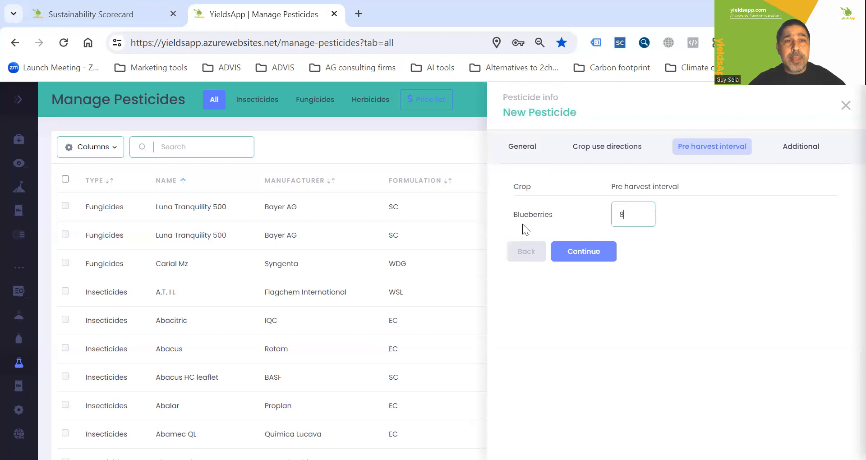
{"action": "left_click", "coordinate": [589, 251]}
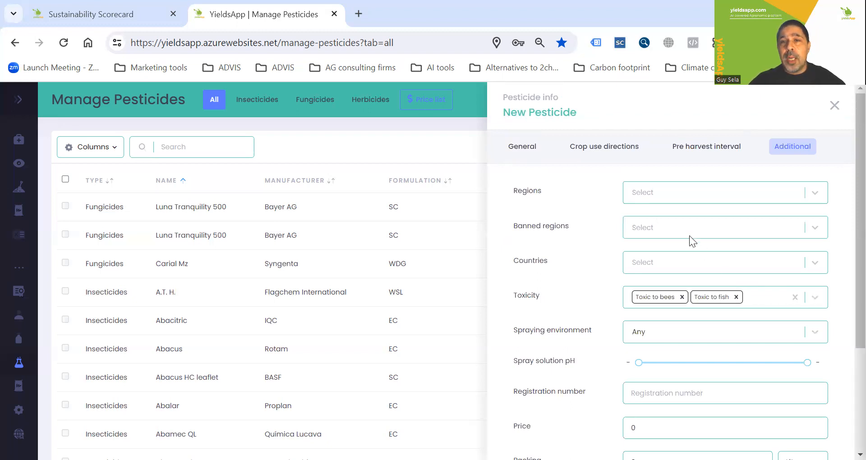
Add USA and Mexico as the pesticide's countries, leaving the regions unselected
{"action": "left_click", "coordinate": [649, 195]}
{"action": "left_click", "coordinate": [649, 195]}
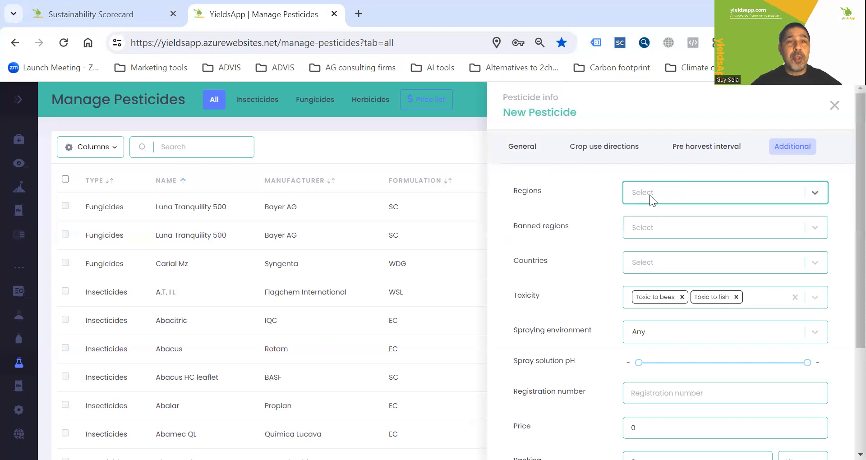
{"action": "left_click", "coordinate": [642, 265]}
{"action": "type", "text": "usa"}
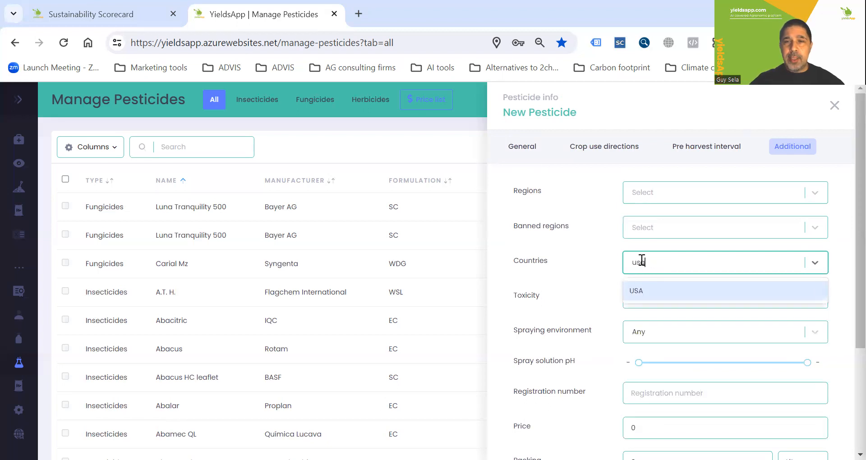
{"action": "left_click", "coordinate": [634, 289]}
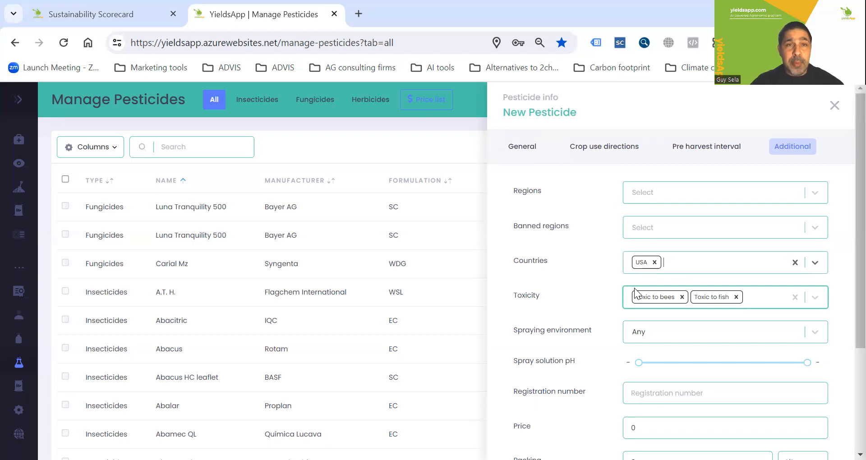
{"action": "type", "text": "mexi"}
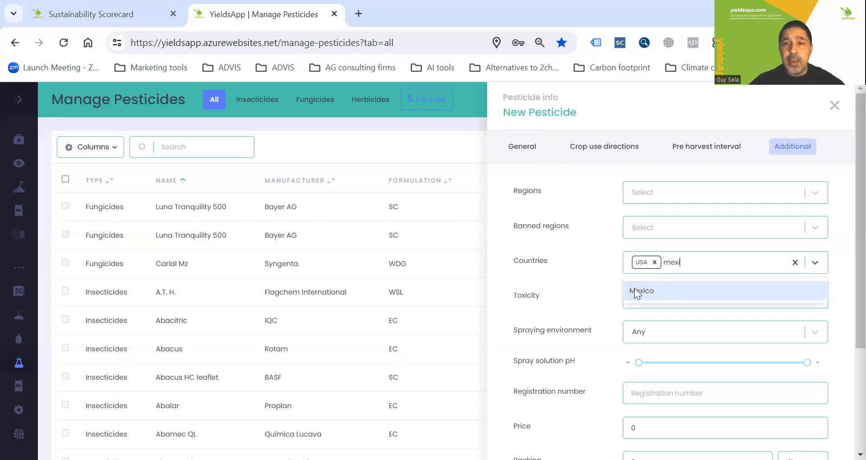
{"action": "left_click", "coordinate": [634, 290]}
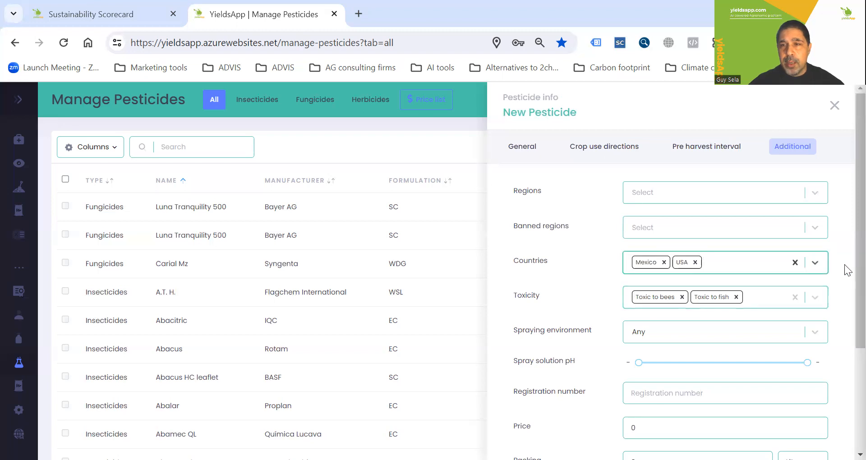
View the toxicity and spraying environment options in the additional details without changing the selections
{"action": "scroll", "coordinate": [844, 305], "scroll_direction": "down", "scroll_amount": 1}
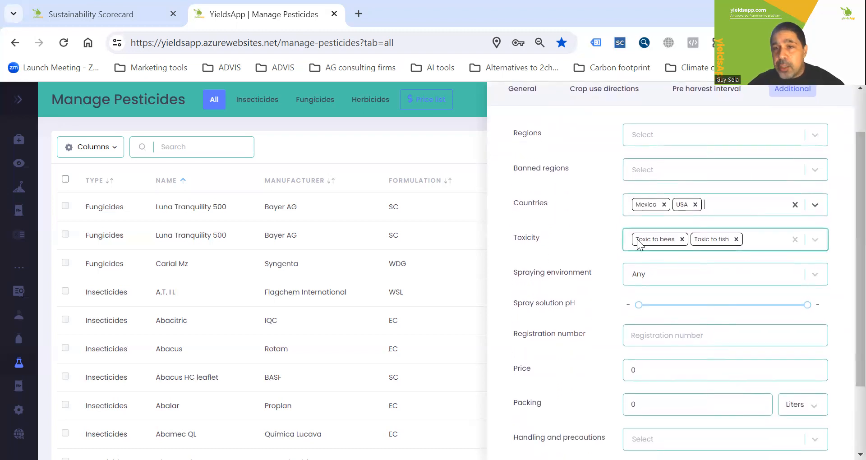
{"action": "left_click", "coordinate": [770, 238]}
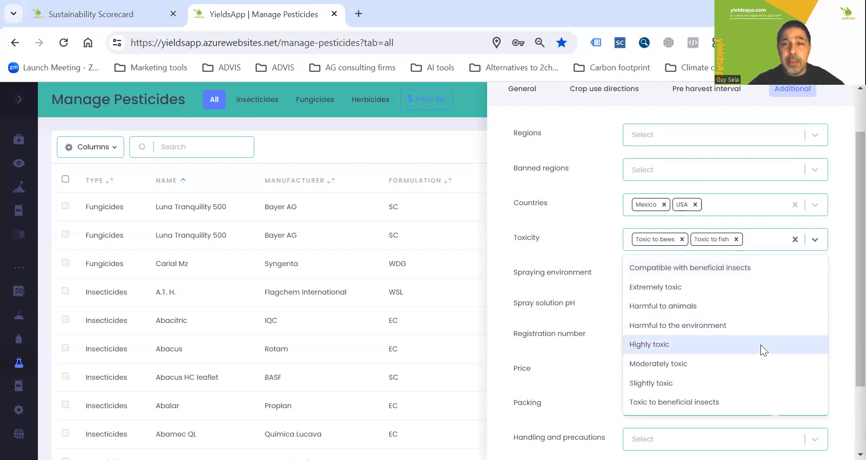
{"action": "left_click", "coordinate": [834, 272]}
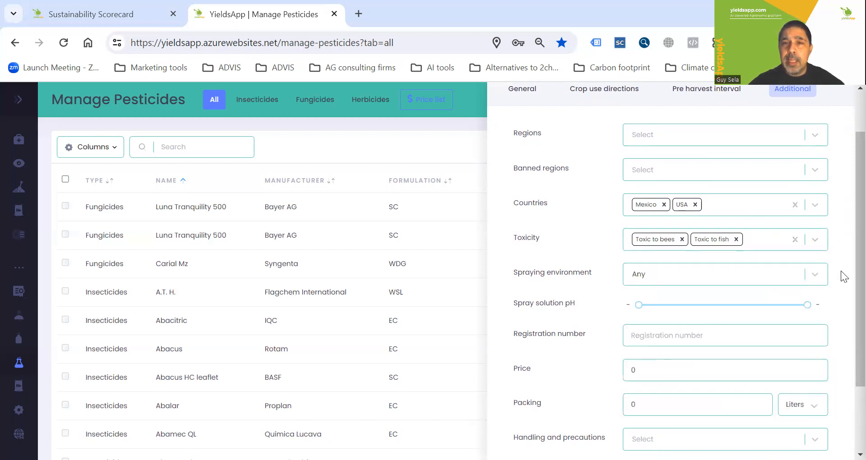
{"action": "scroll", "coordinate": [846, 287], "scroll_direction": "down", "scroll_amount": 3}
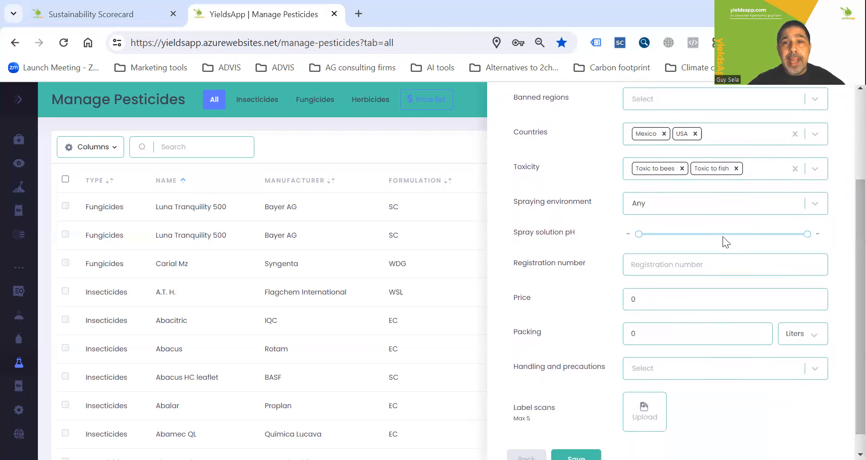
{"action": "left_click", "coordinate": [700, 203]}
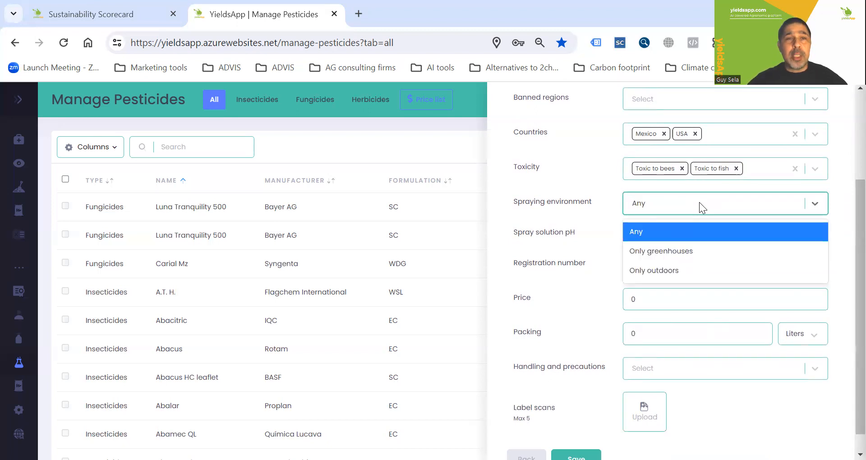
{"action": "left_click", "coordinate": [834, 227]}
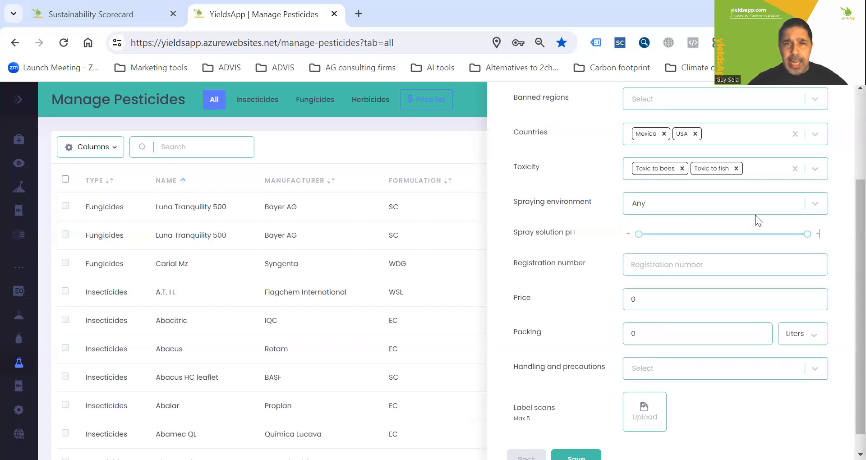
Set the spray solution pH range to 3–8
{"action": "left_click", "coordinate": [638, 234]}
{"action": "left_click_drag", "start_coordinate": [634, 234], "coordinate": [631, 234]}
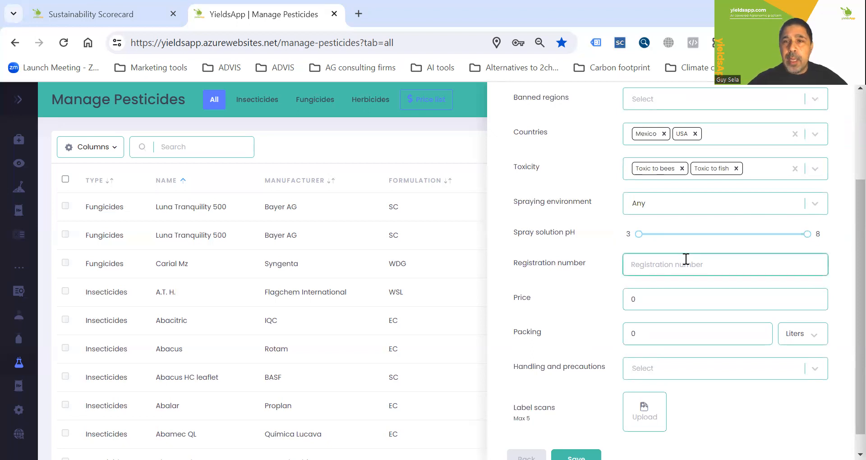
Look over the registration number and price fields, and view the available handling and precautions options without selecting any
{"action": "scroll", "coordinate": [840, 259], "scroll_direction": "down", "scroll_amount": 1}
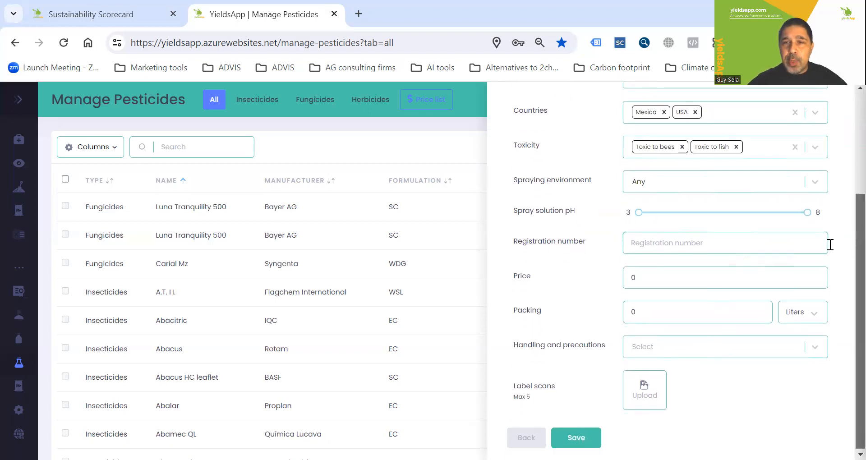
{"action": "left_click", "coordinate": [788, 248]}
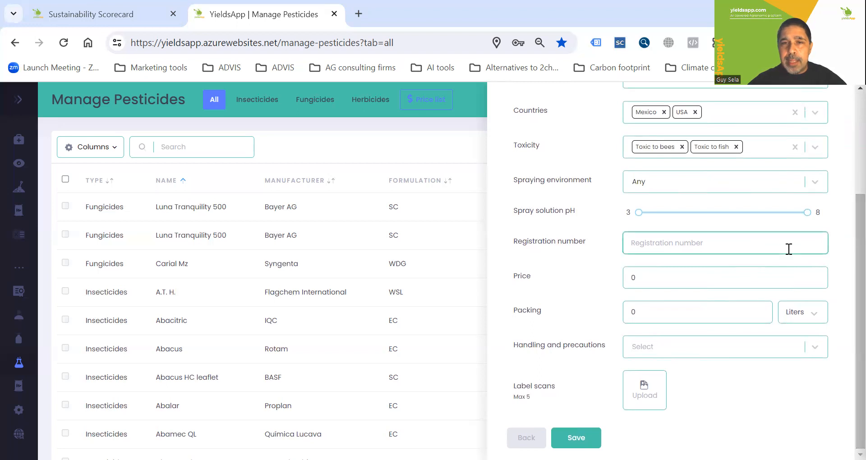
{"action": "left_click", "coordinate": [772, 273]}
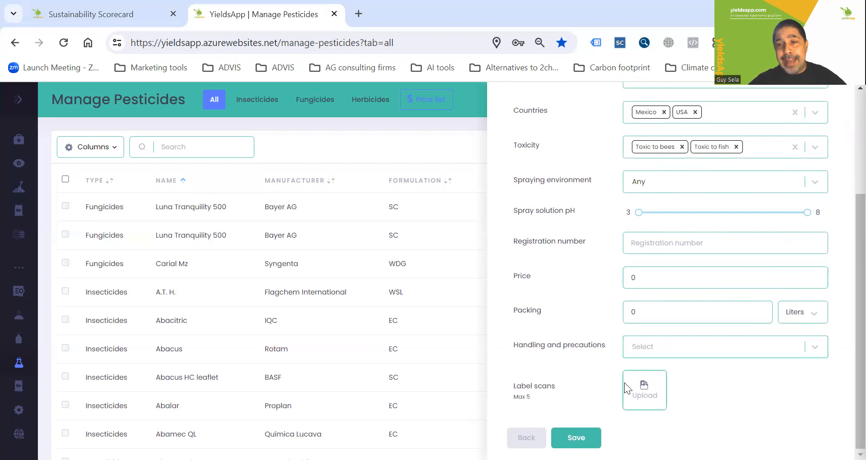
{"action": "left_click", "coordinate": [710, 343]}
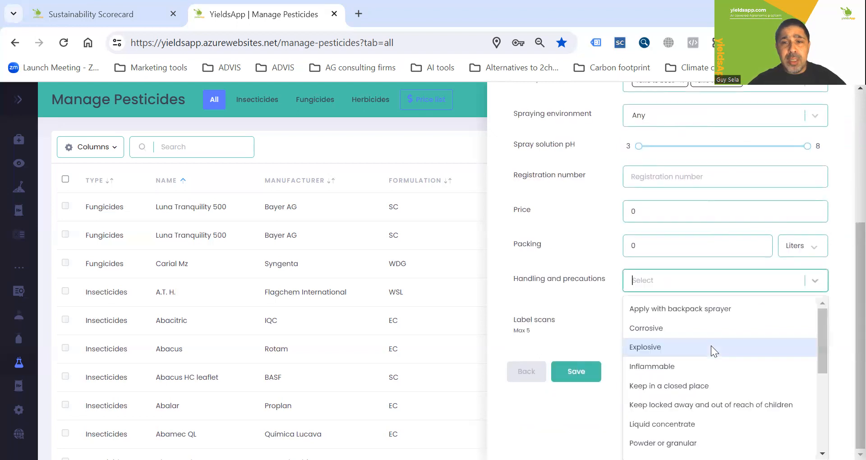
{"action": "left_click", "coordinate": [577, 301]}
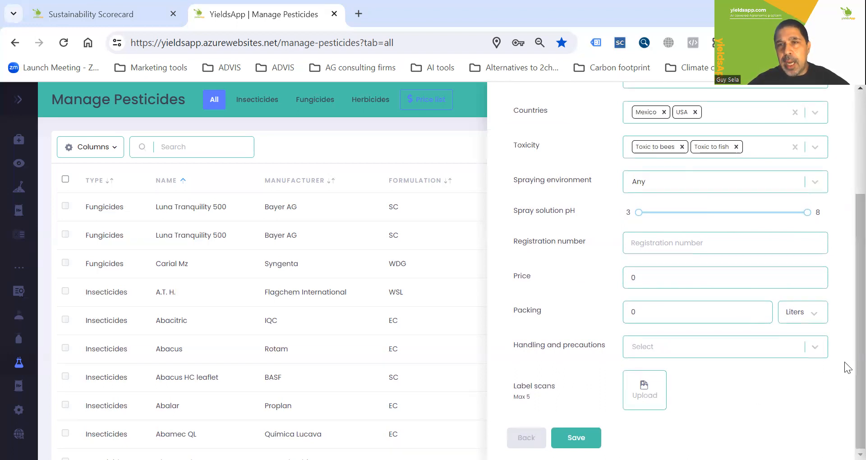
Review the additional details from regions to label scans and save the new pesticide
{"action": "scroll", "coordinate": [843, 360], "scroll_direction": "up", "scroll_amount": 4}
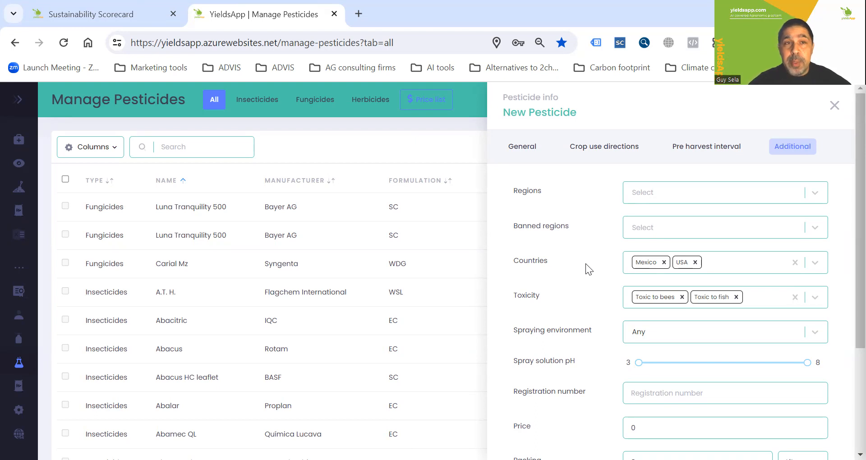
{"action": "scroll", "coordinate": [585, 263], "scroll_direction": "down", "scroll_amount": 1}
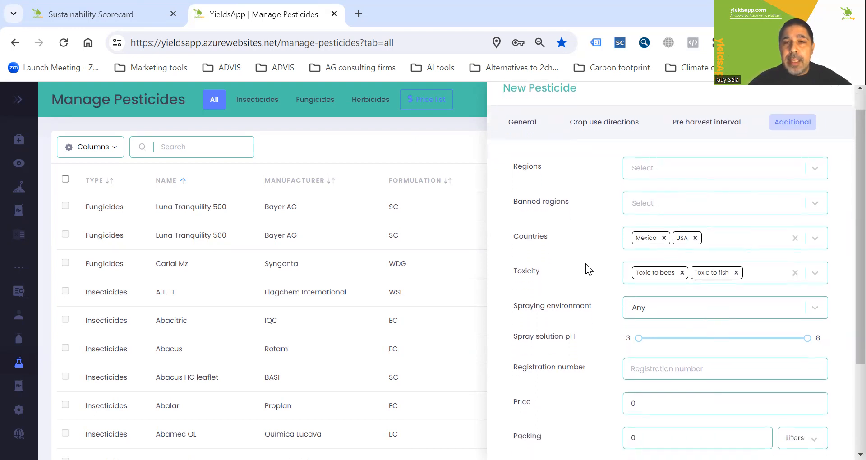
{"action": "scroll", "coordinate": [585, 263], "scroll_direction": "down", "scroll_amount": 3}
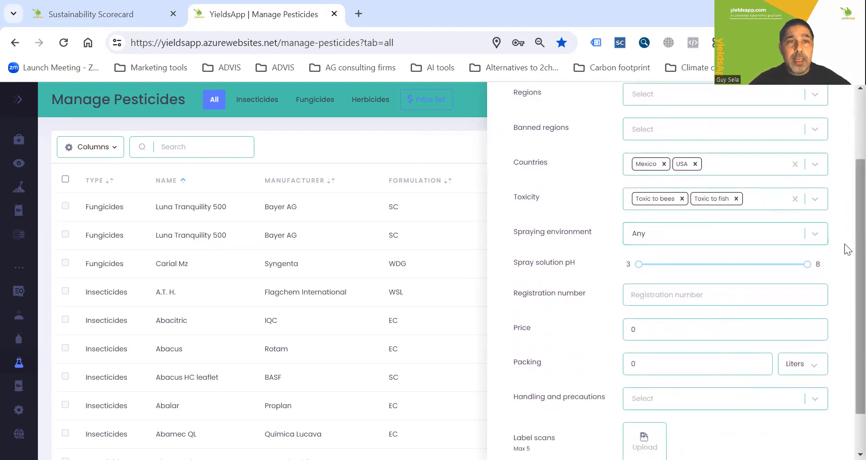
{"action": "scroll", "coordinate": [846, 253], "scroll_direction": "down", "scroll_amount": 1}
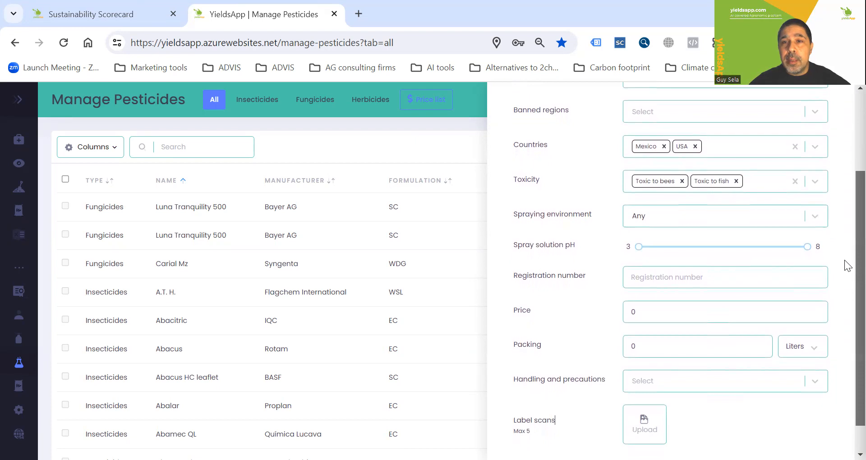
{"action": "scroll", "coordinate": [845, 315], "scroll_direction": "down", "scroll_amount": 1}
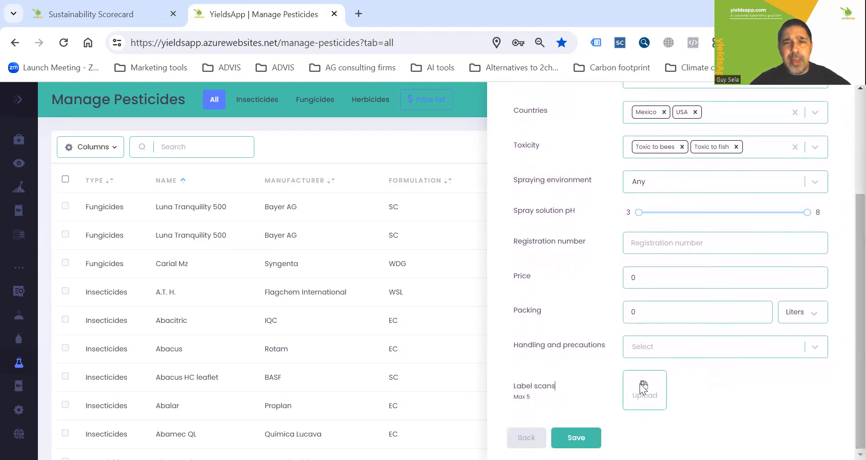
{"action": "left_click", "coordinate": [574, 436]}
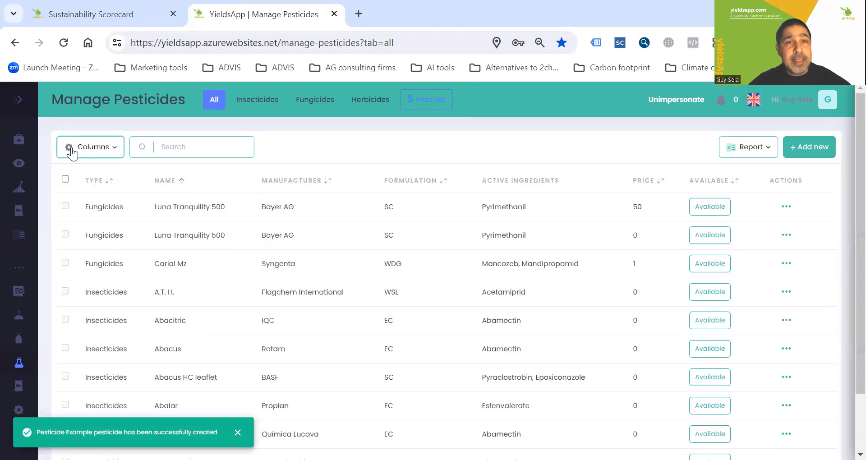
Search the pesticide list for "example"
{"action": "left_click", "coordinate": [194, 151]}
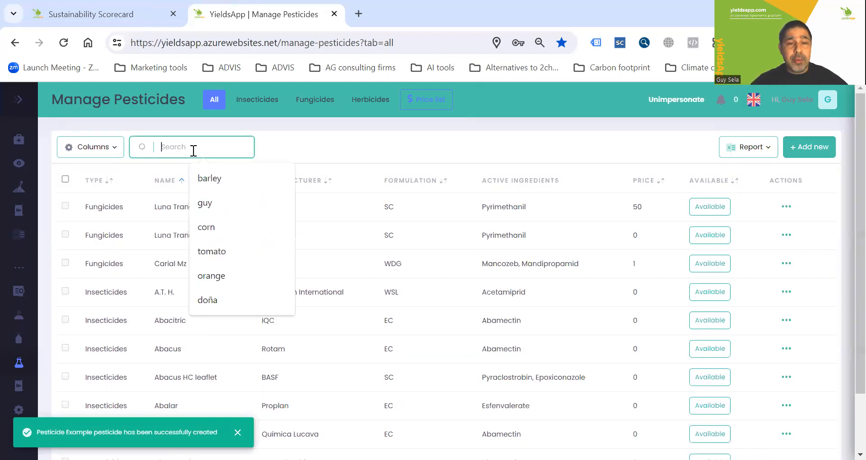
{"action": "type", "text": "example"}
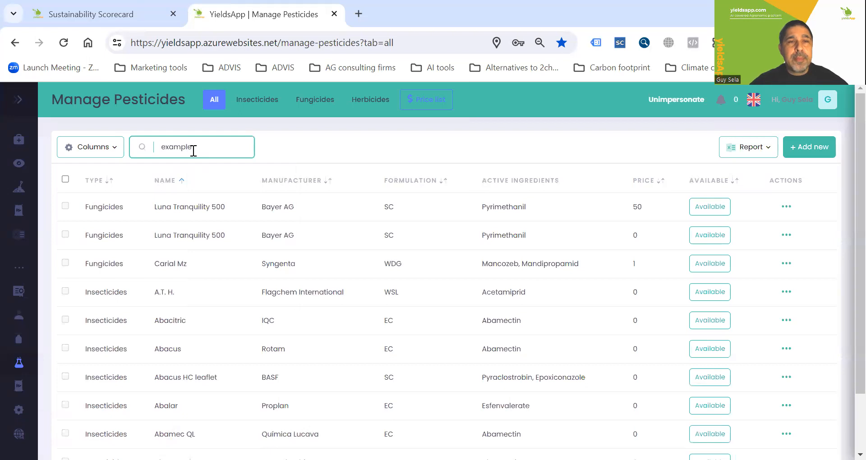
{"action": "key", "text": "Return"}
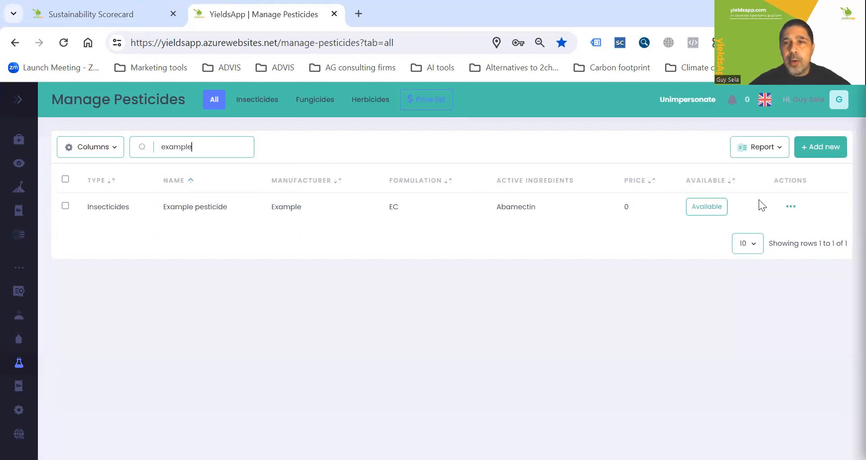
Mark Example pesticide as not available, switch it back to available, and view the actions offered for it
{"action": "left_click", "coordinate": [697, 208]}
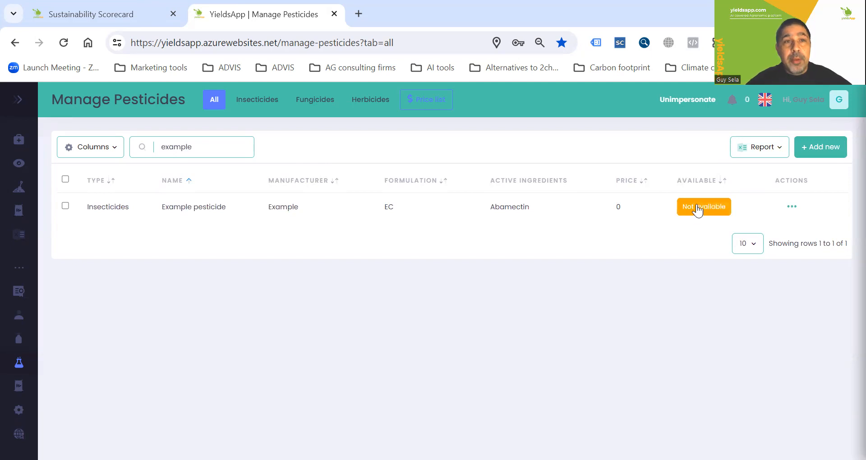
{"action": "left_click", "coordinate": [698, 209]}
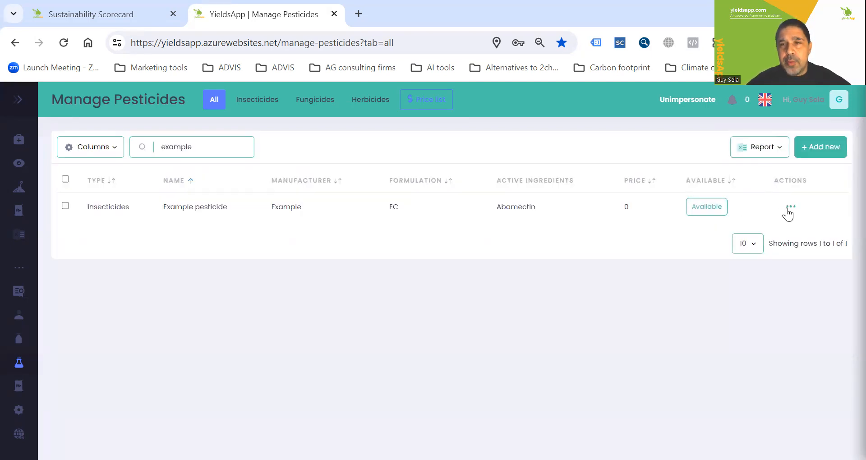
{"action": "left_click", "coordinate": [788, 210]}
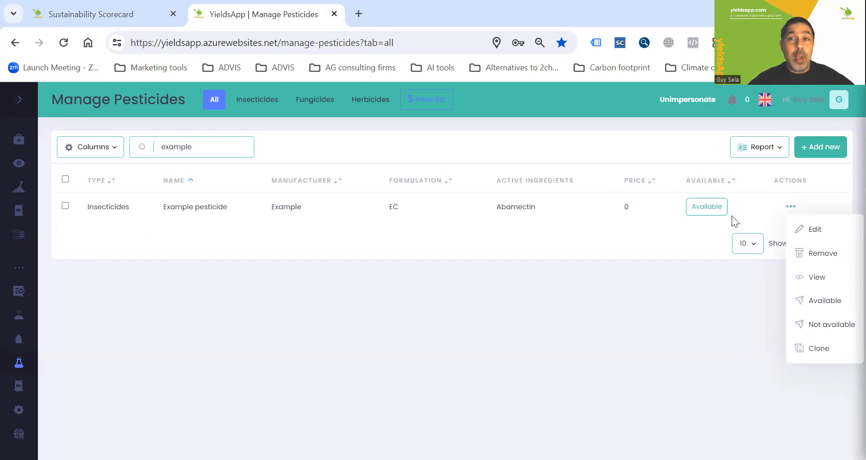
{"action": "left_click", "coordinate": [656, 249]}
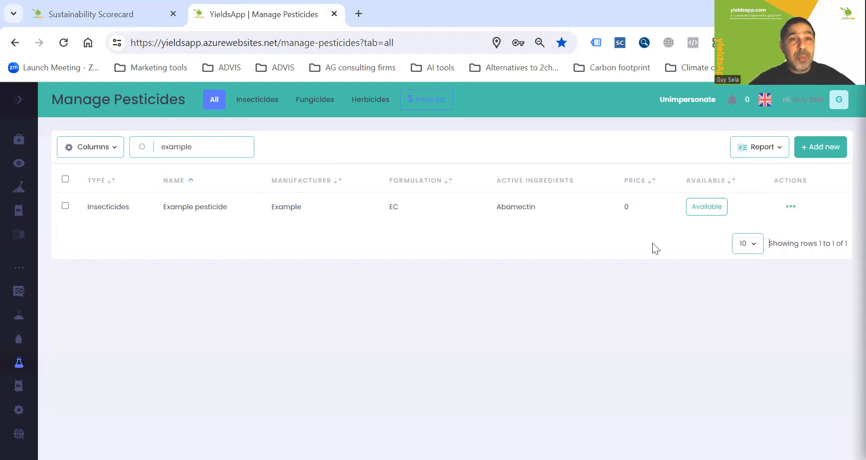